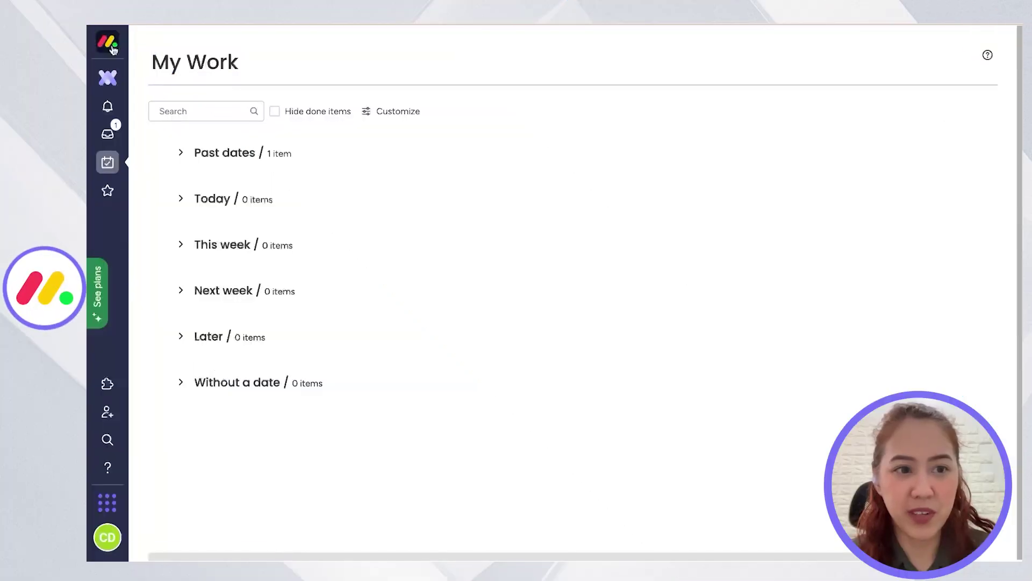
# Look through the home page, workspace, notifications, Inbox and My Work in monday.com.
pyautogui.click(111, 46)
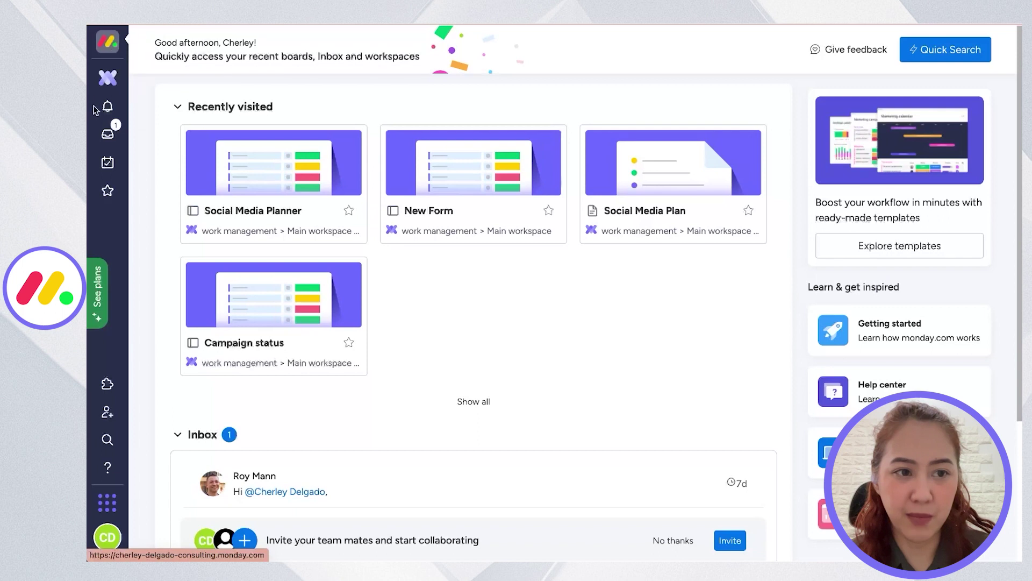
pyautogui.click(107, 80)
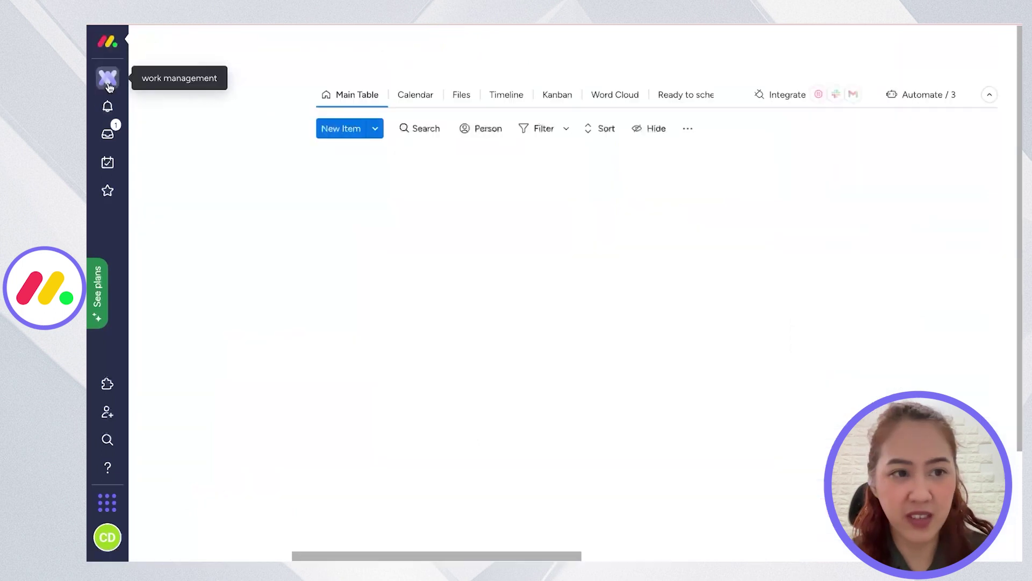
pyautogui.click(109, 110)
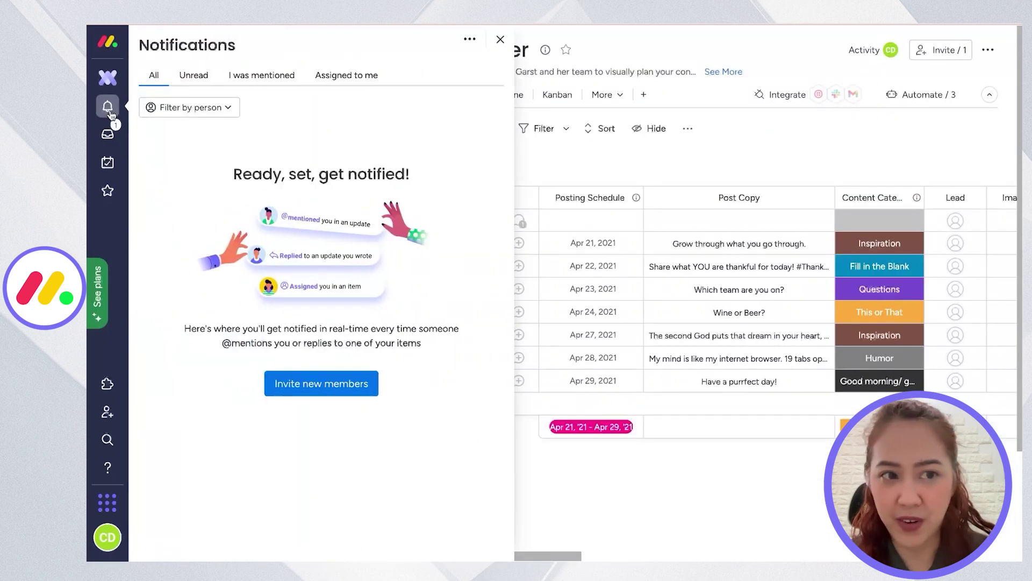
pyautogui.click(108, 133)
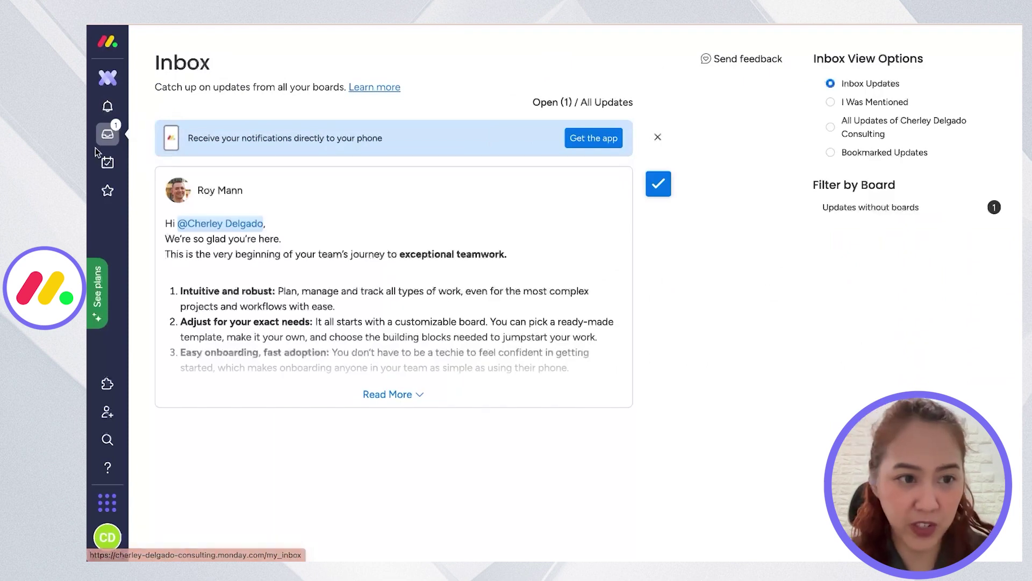
pyautogui.click(107, 162)
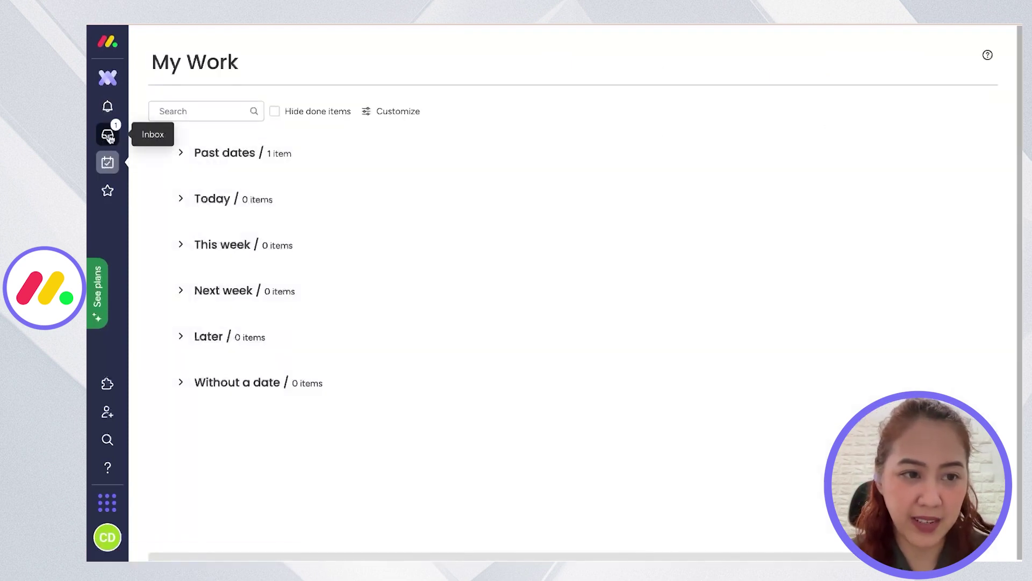
pyautogui.click(108, 133)
# Check the favorites list, then open the Business Hub board in the Main workspace.
pyautogui.click(108, 190)
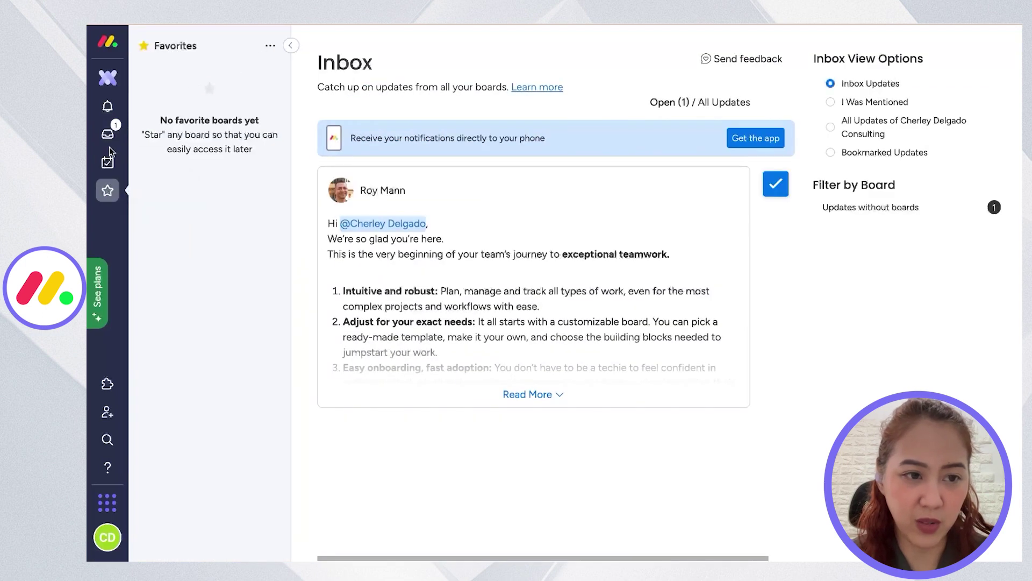
pyautogui.click(108, 133)
pyautogui.click(107, 76)
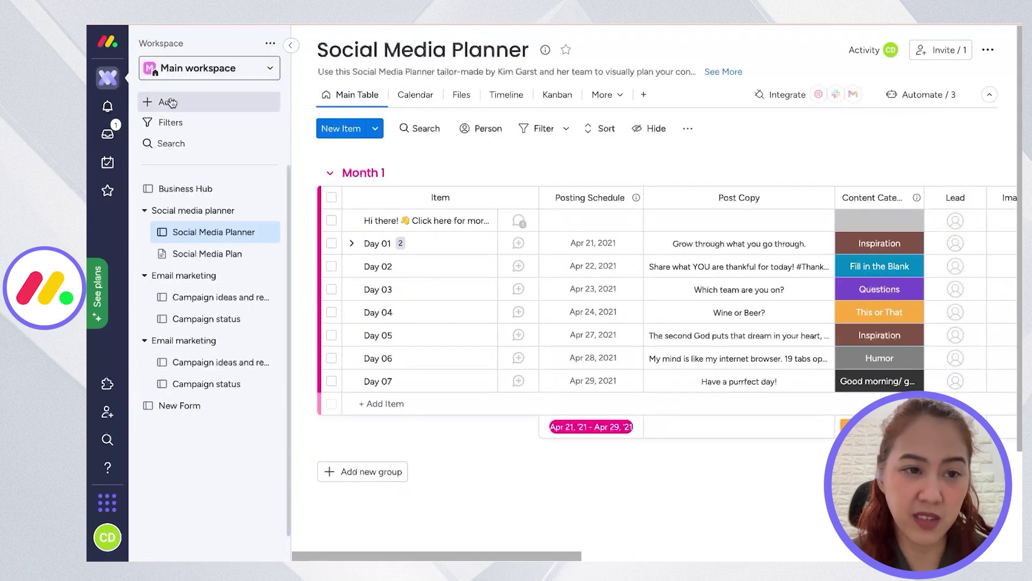
pyautogui.click(186, 188)
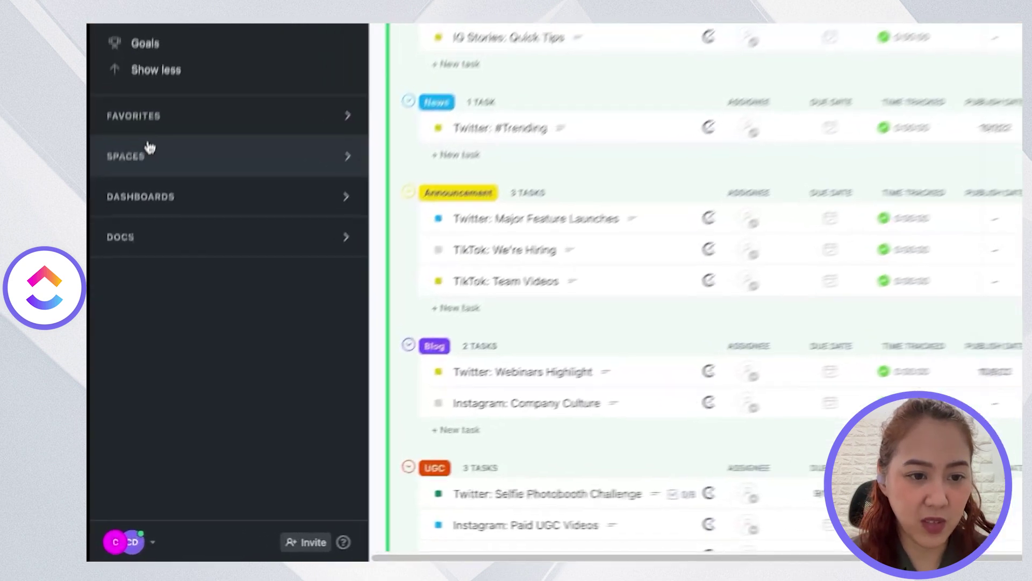
# Expand the SPACES list, collapse Marketing, and expand then re-collapse CLIENTS.
pyautogui.click(150, 150)
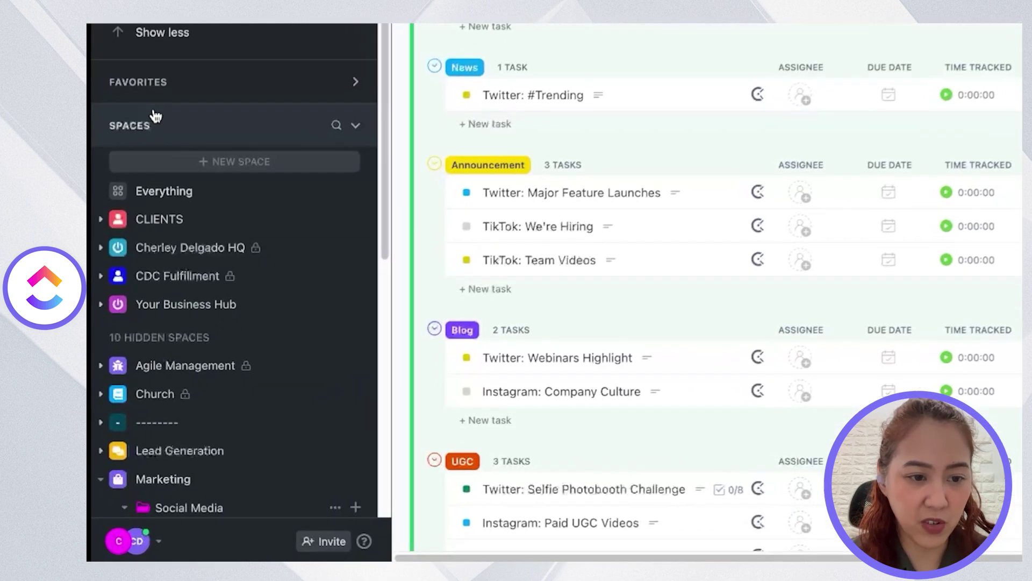
pyautogui.scroll(-6, 153, 234)
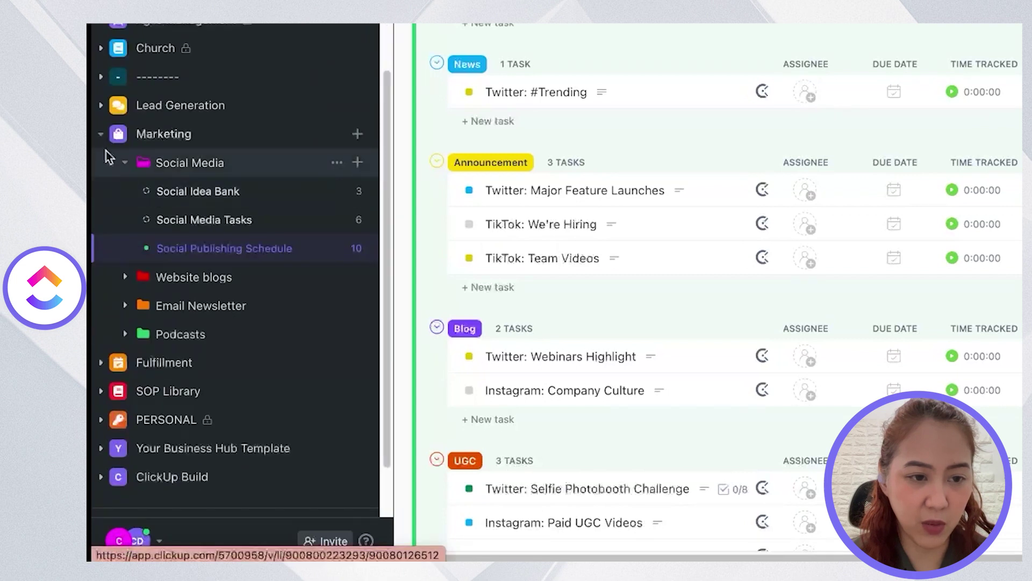
pyautogui.click(101, 136)
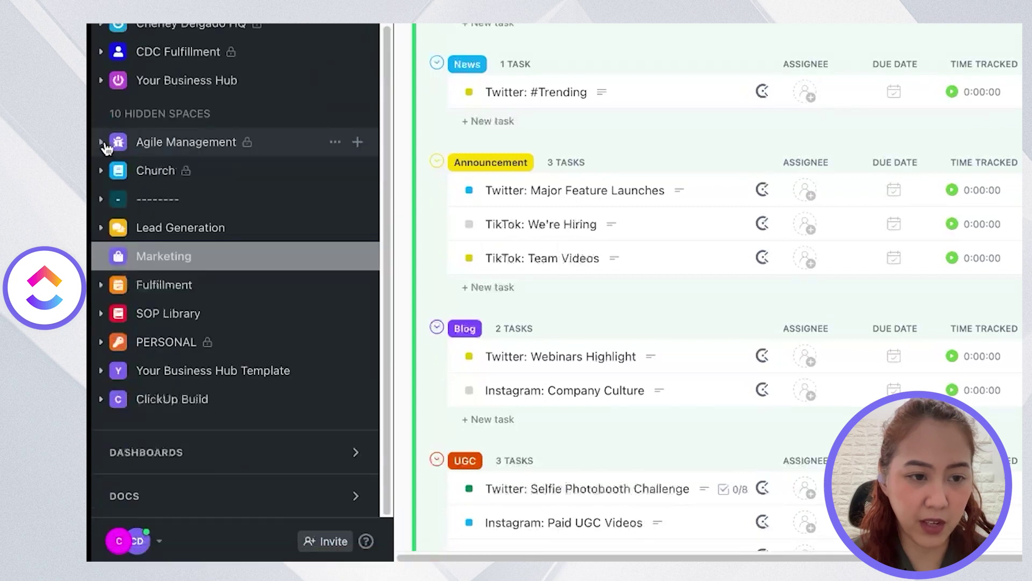
pyautogui.scroll(5, 206, 281)
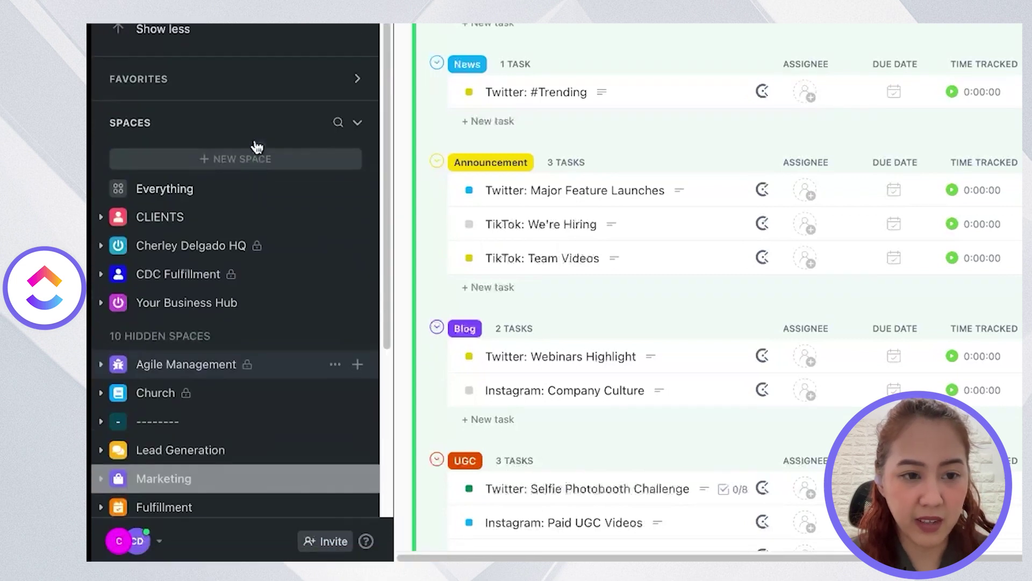
pyautogui.click(102, 217)
pyautogui.click(101, 217)
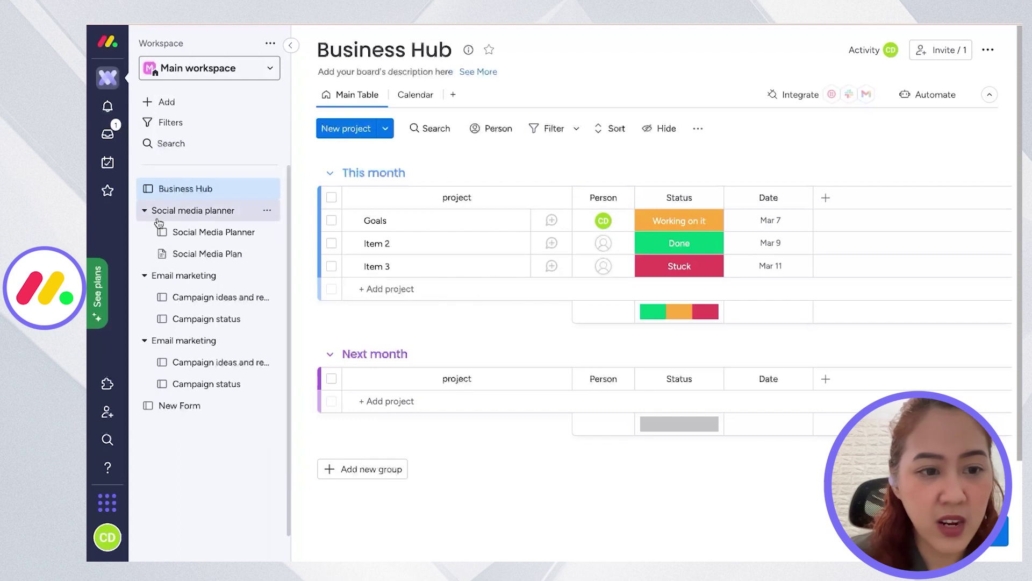
# Open the Social Media Planner board from the Main workspace sidebar.
pyautogui.click(199, 233)
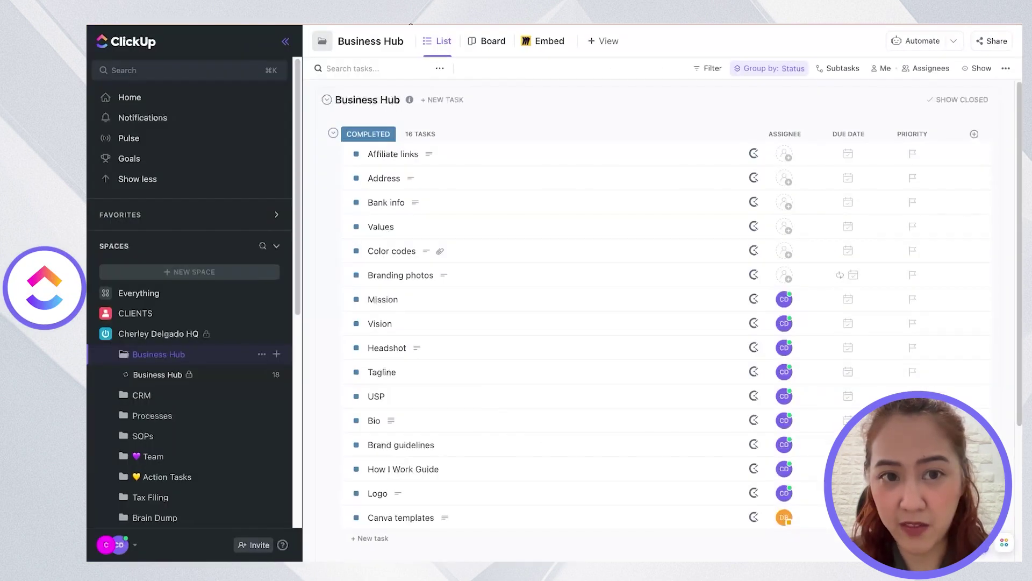
# Switch the Business Hub tasks to Board view and browse the addable view types.
pyautogui.click(490, 42)
pyautogui.click(609, 42)
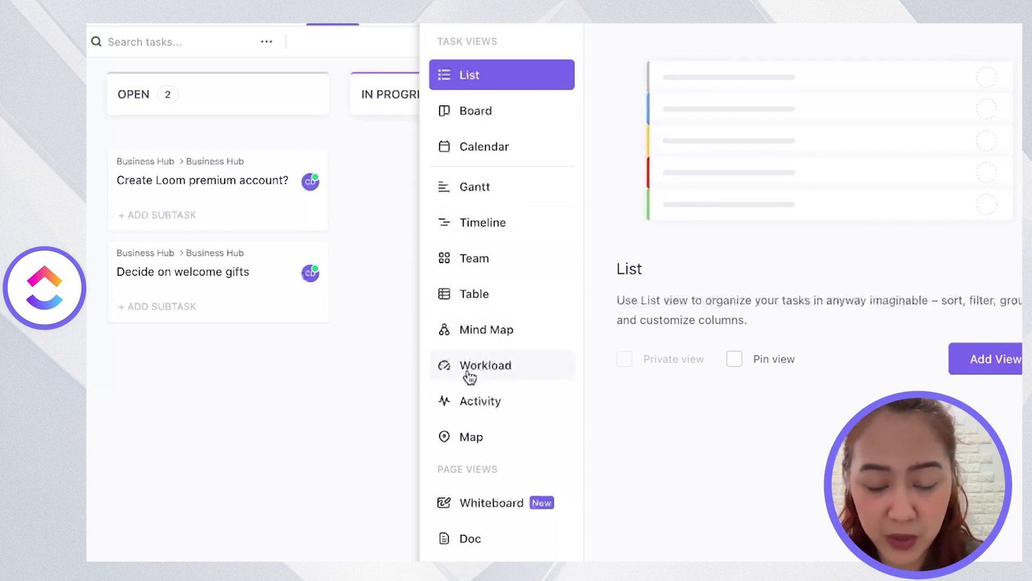
pyautogui.click(407, 157)
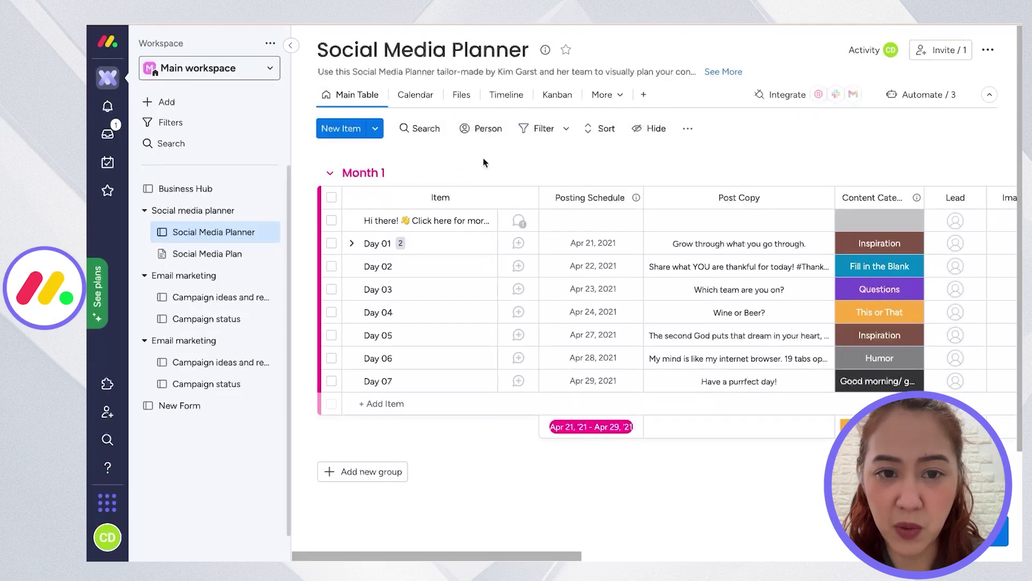
pyautogui.click(514, 101)
pyautogui.click(559, 96)
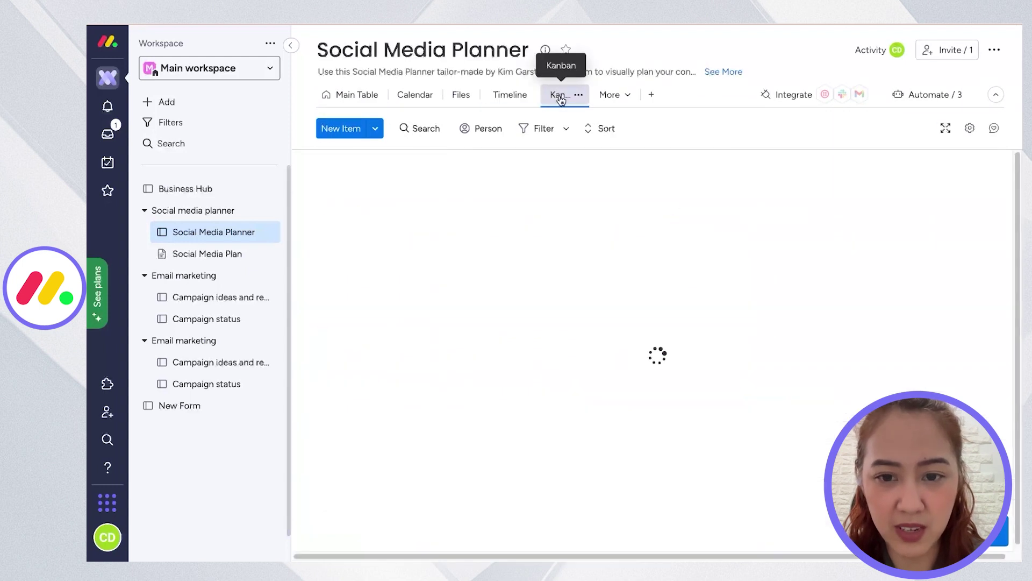
pyautogui.click(346, 98)
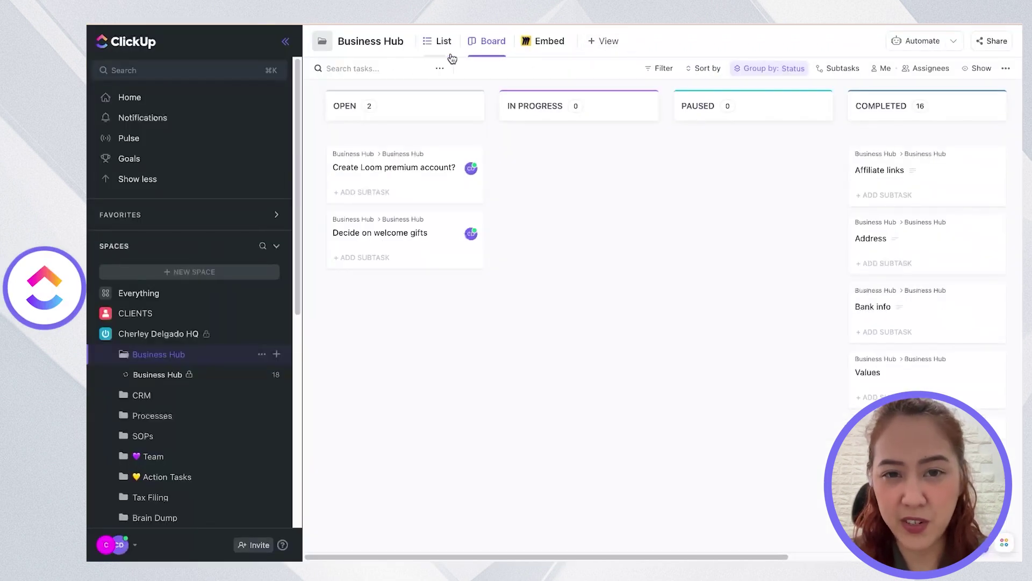
# Browse the view types, then scroll ClickUp's pricing plans from Free Forever to Enterprise.
pyautogui.click(601, 43)
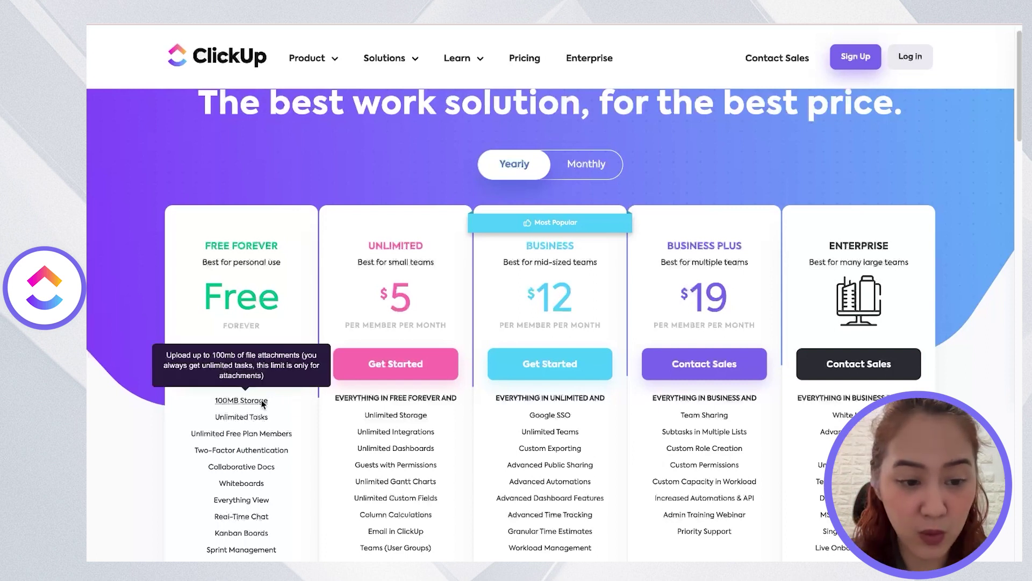
pyautogui.scroll(-2, 322, 352)
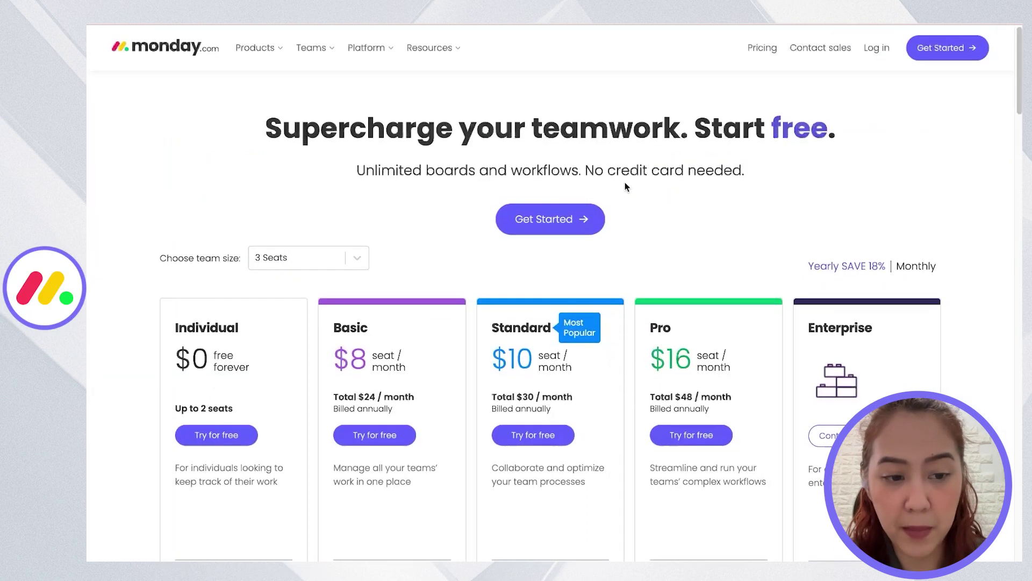
pyautogui.scroll(-5, 625, 186)
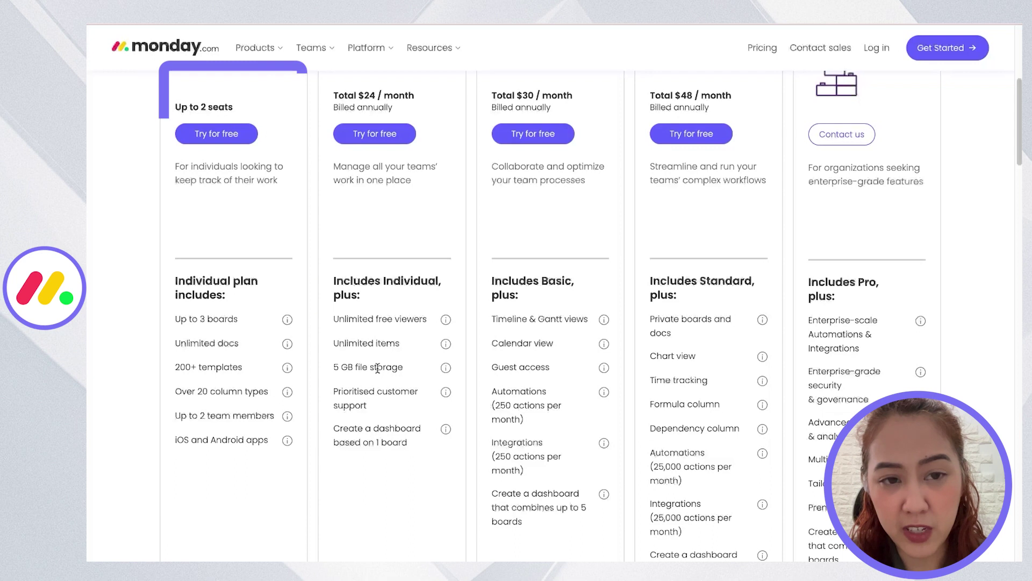
pyautogui.scroll(2, 377, 368)
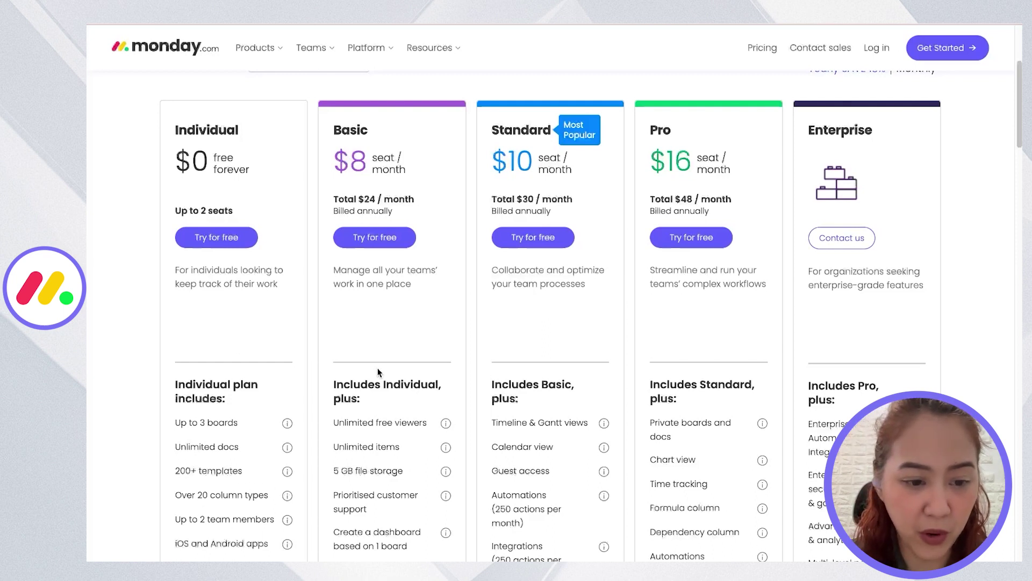
pyautogui.scroll(-1, 288, 392)
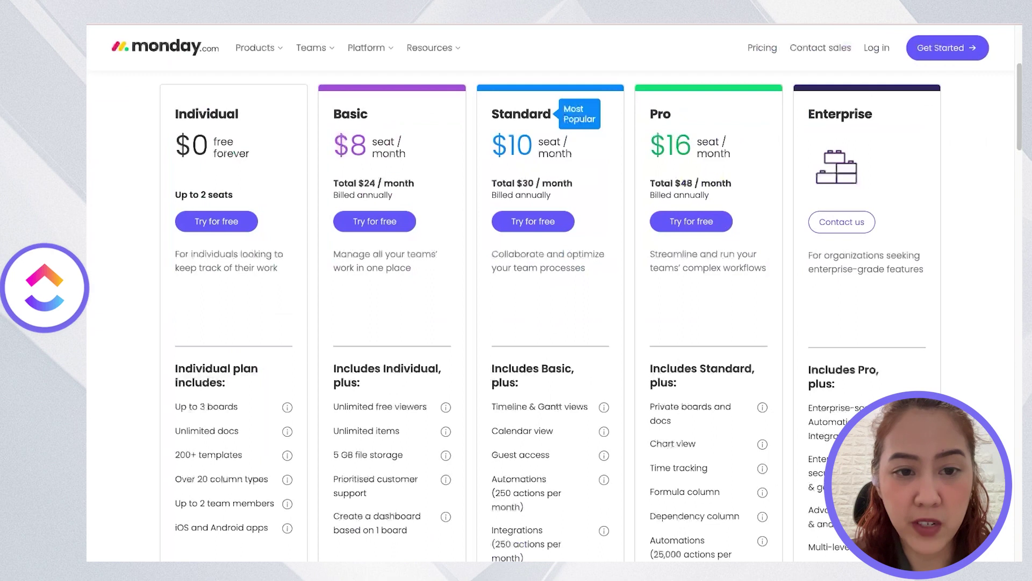
pyautogui.scroll(-3, 422, 282)
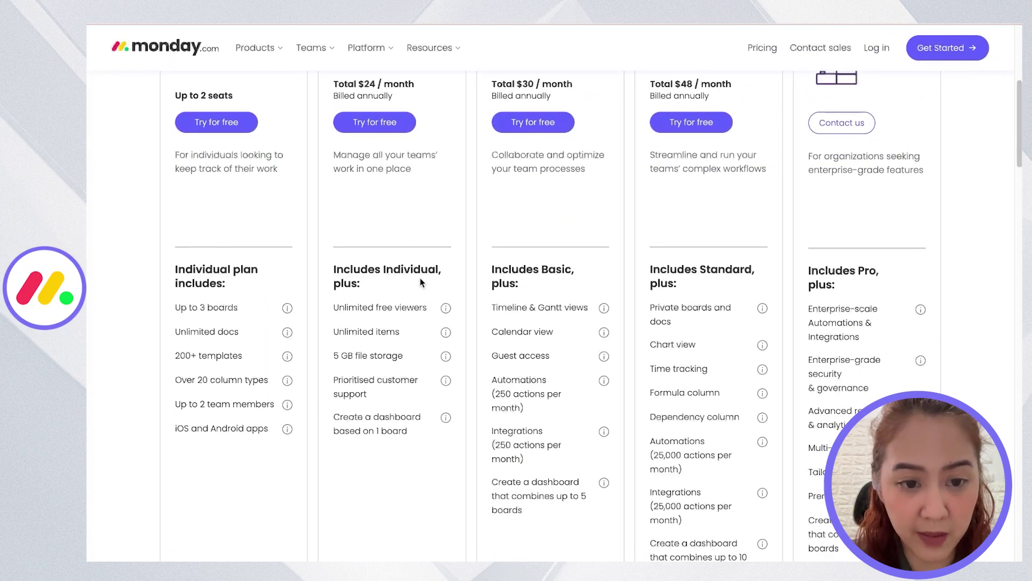
pyautogui.scroll(2, 421, 282)
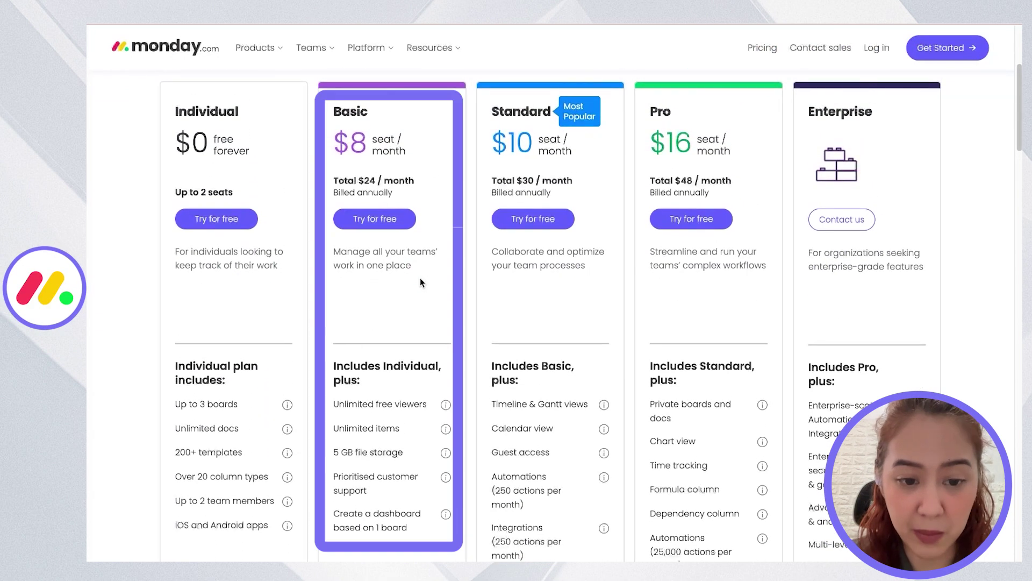
pyautogui.scroll(-1, 421, 282)
pyautogui.scroll(-5, 421, 277)
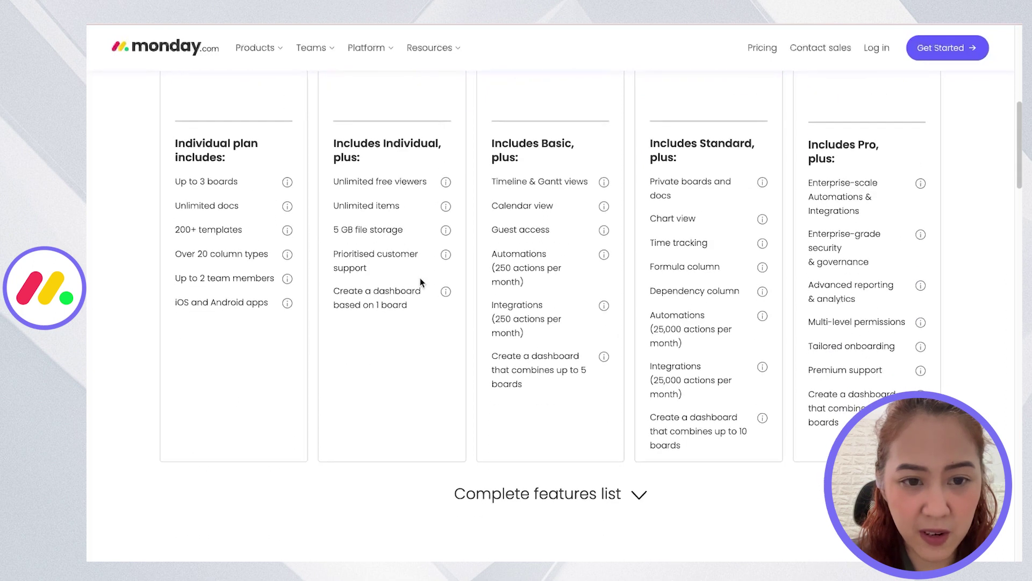
# Scroll the monday.com pricing comparison table down to the Support section.
pyautogui.scroll(-4, 523, 381)
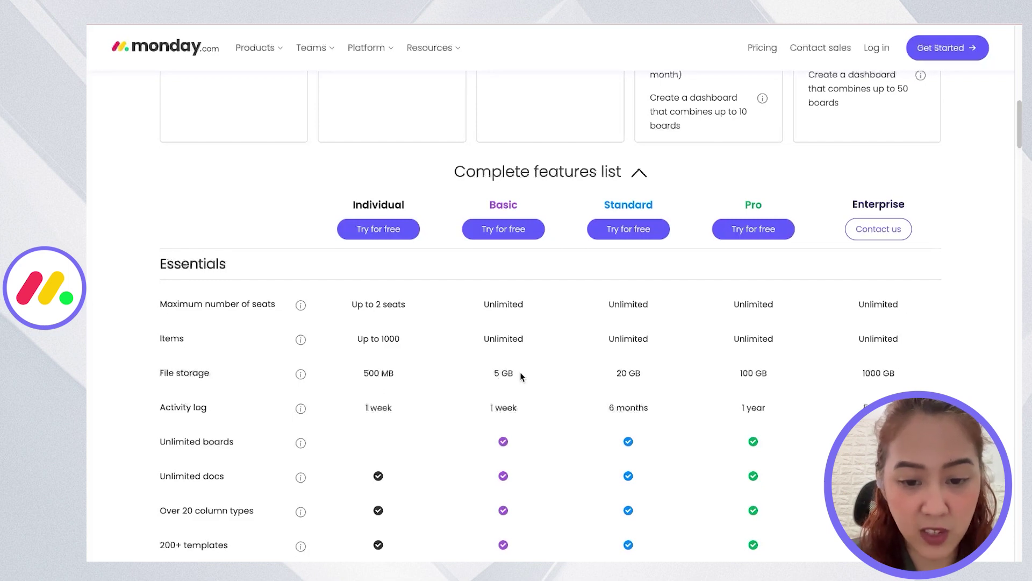
pyautogui.scroll(-2, 521, 375)
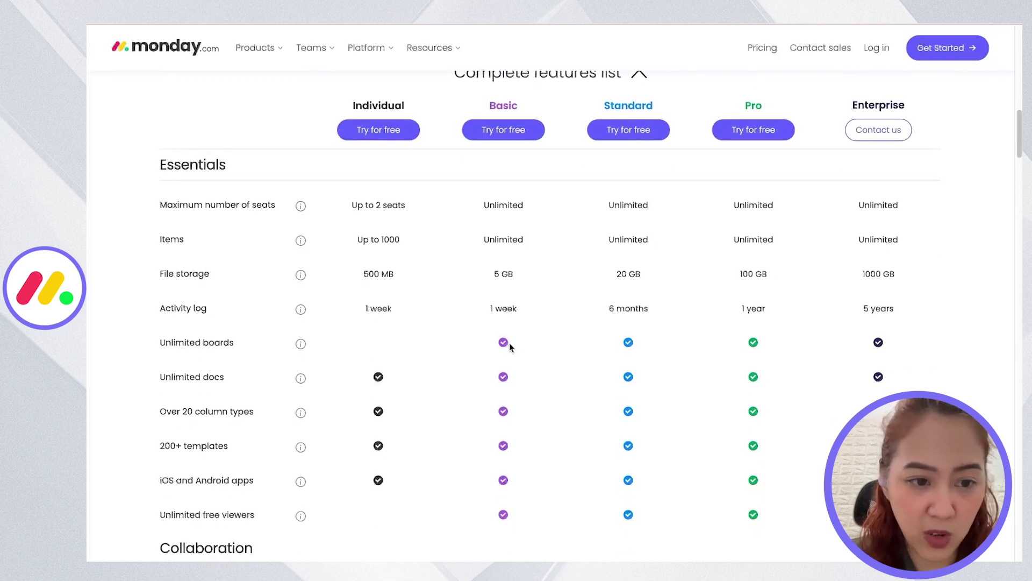
pyautogui.scroll(-2, 513, 339)
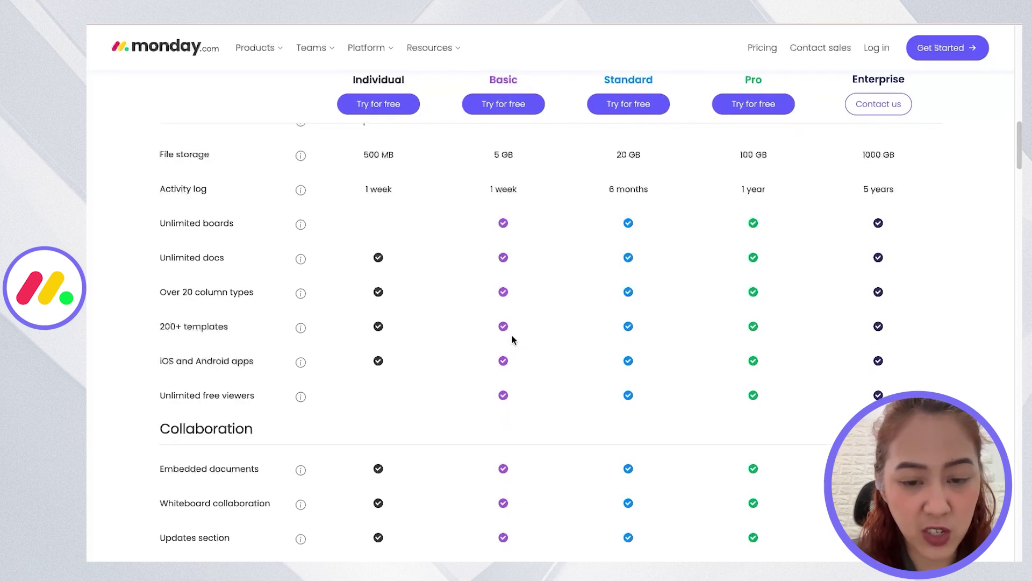
pyautogui.scroll(-2, 512, 339)
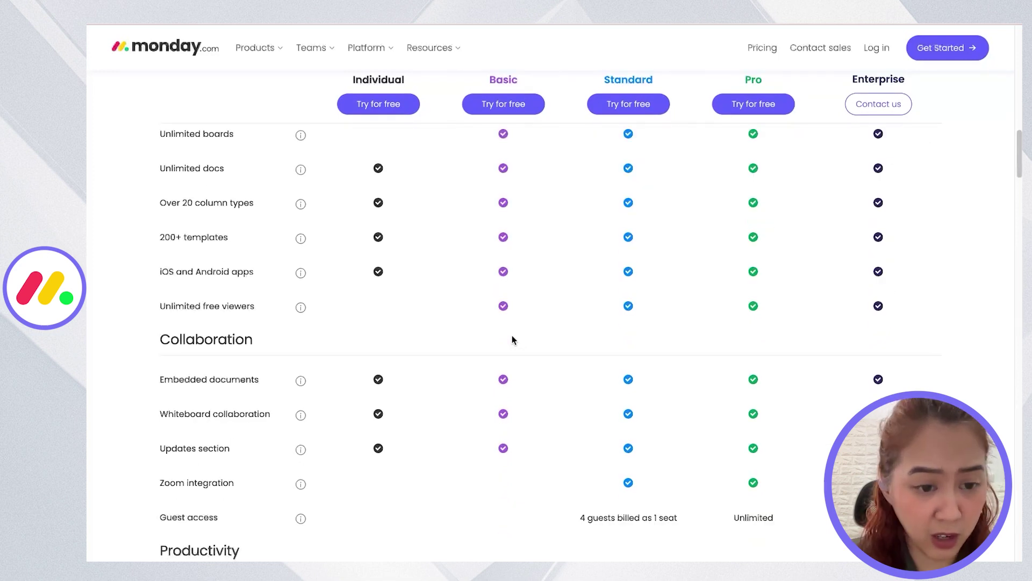
pyautogui.scroll(-7, 512, 336)
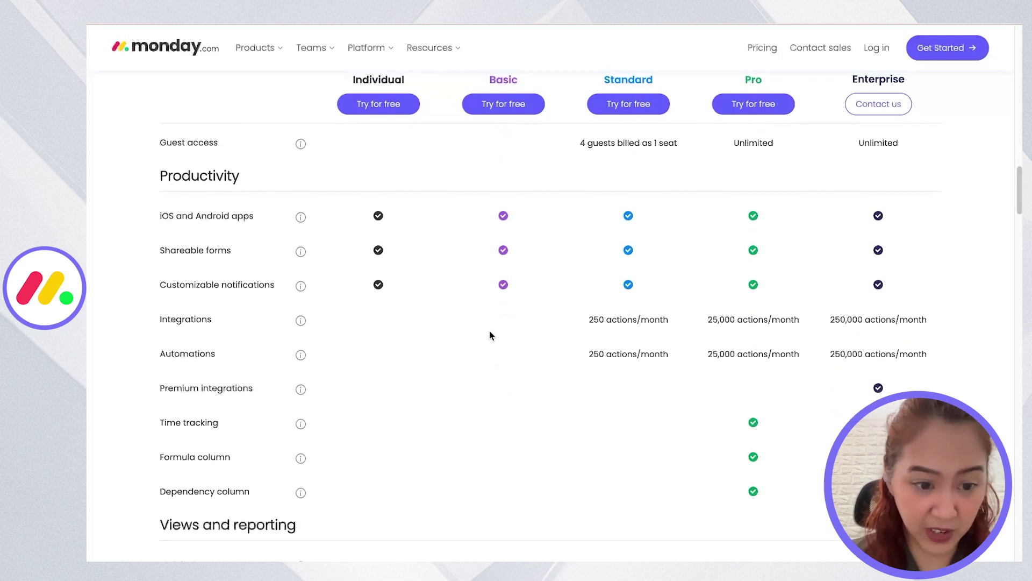
pyautogui.scroll(-3, 490, 336)
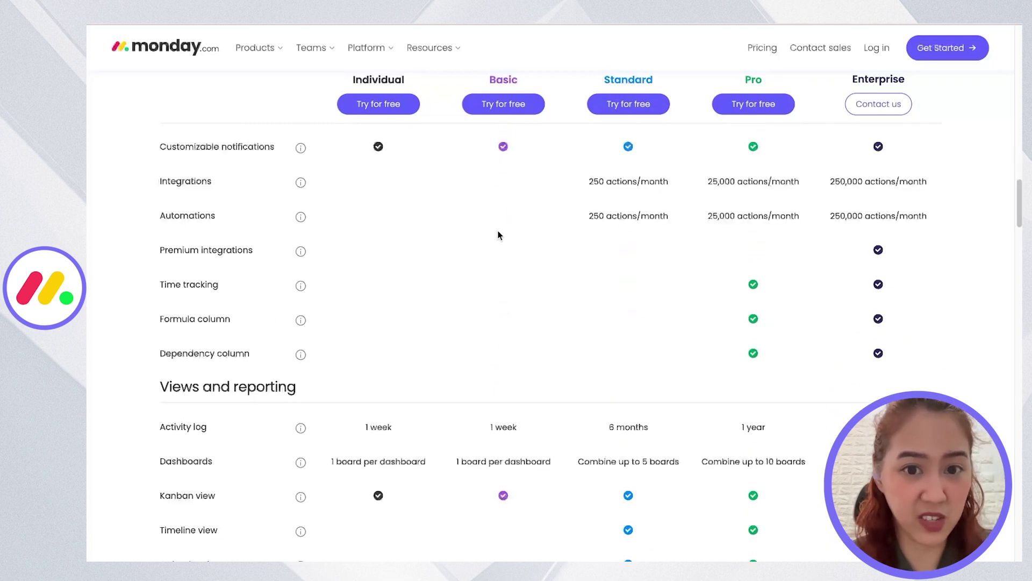
pyautogui.scroll(-4, 498, 235)
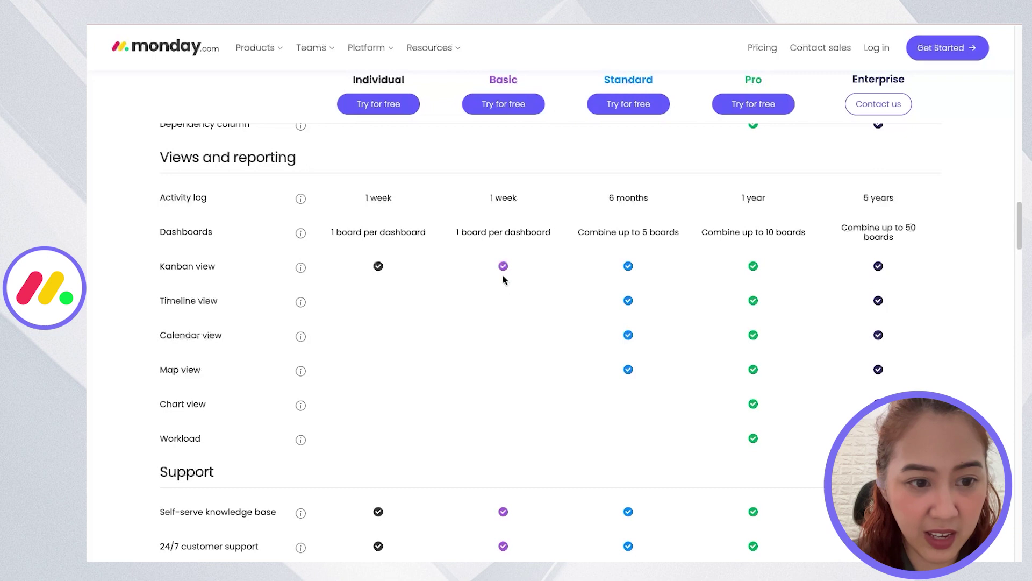
pyautogui.scroll(-4, 506, 338)
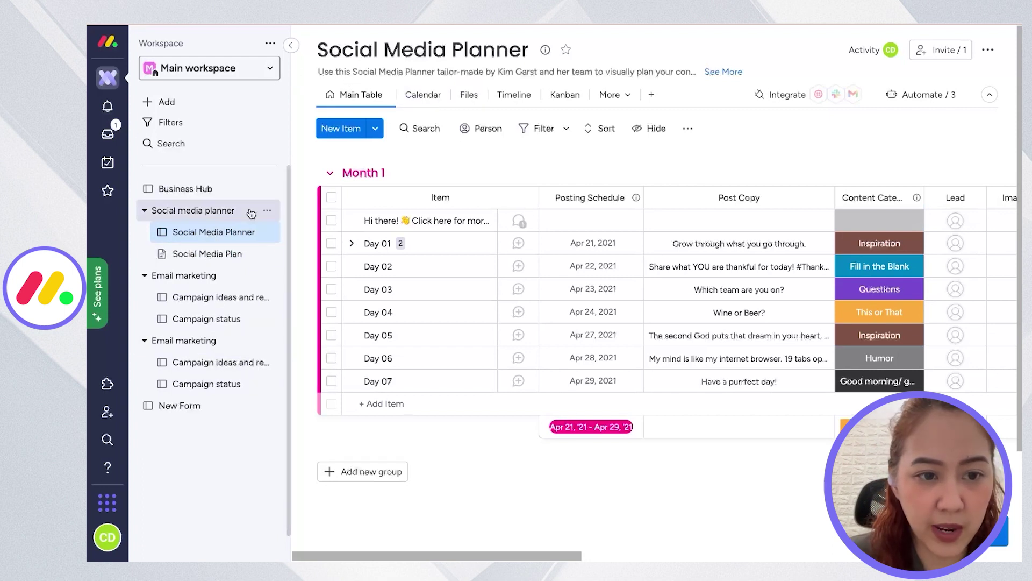
# Add a Dashboard view to the Social Media Planner board.
pyautogui.click(266, 190)
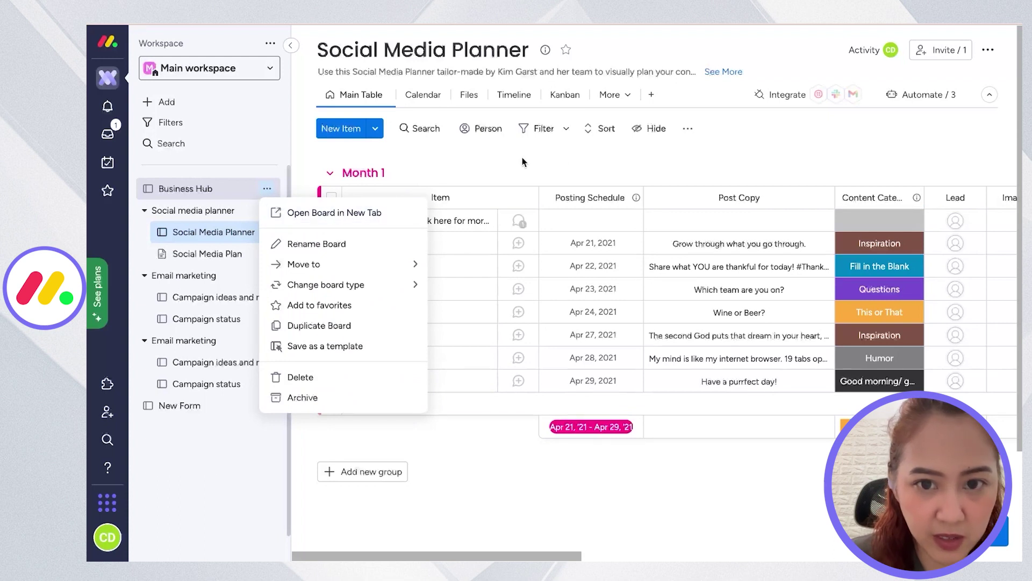
pyautogui.click(688, 128)
pyautogui.click(651, 96)
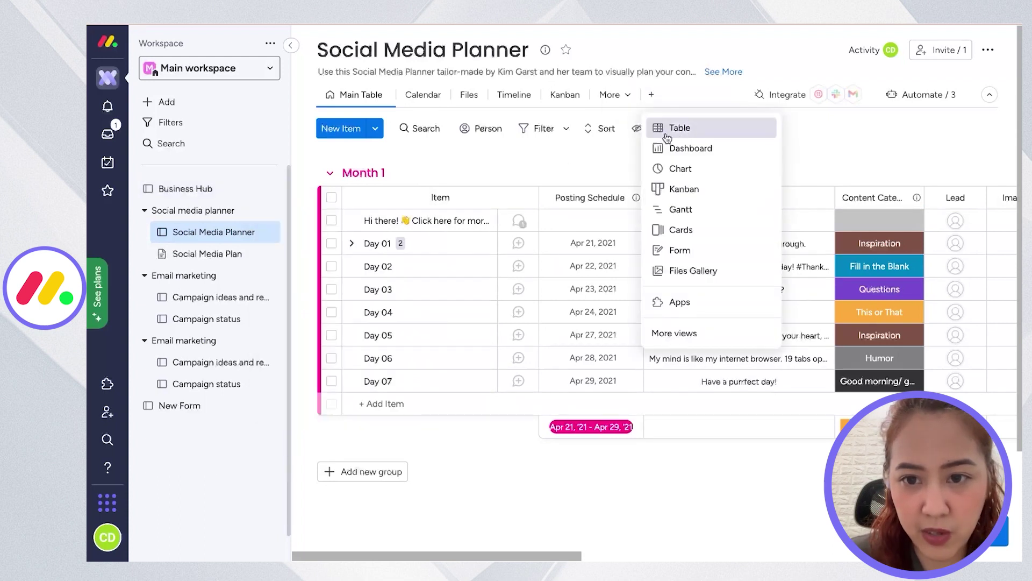
pyautogui.click(677, 147)
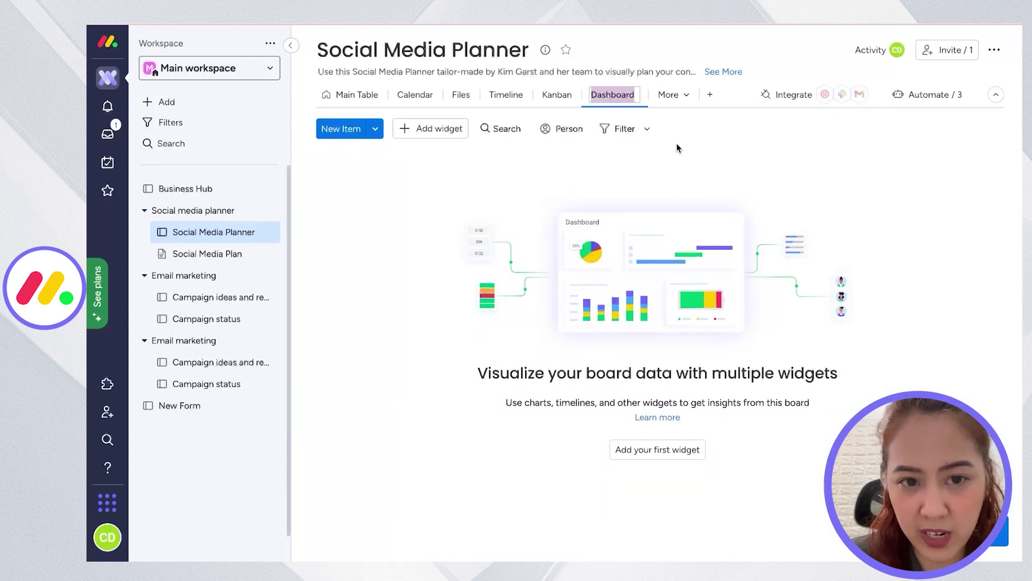
# Add a Chart widget and a Battery progress widget to the dashboard.
pyautogui.click(432, 129)
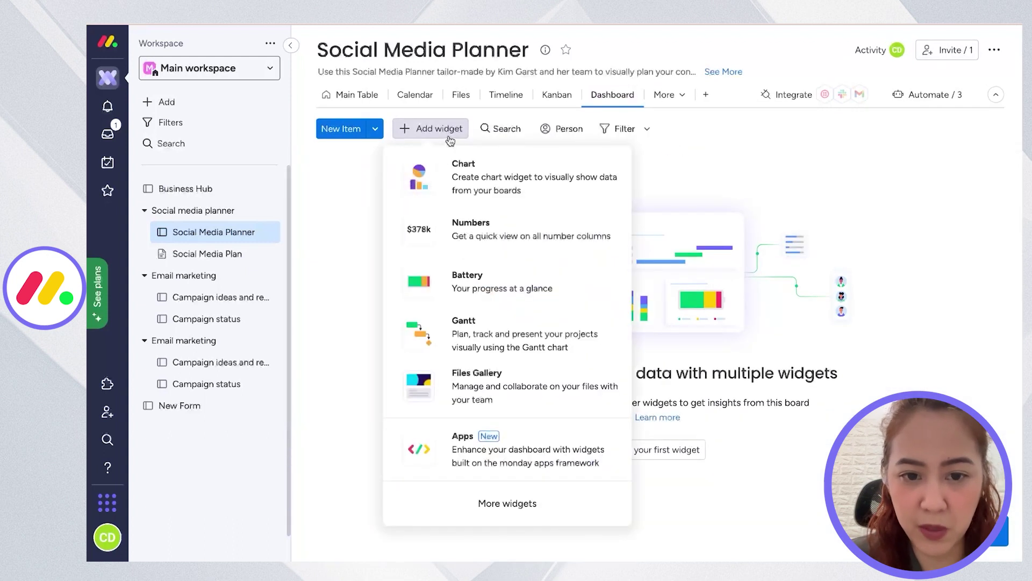
pyautogui.click(467, 177)
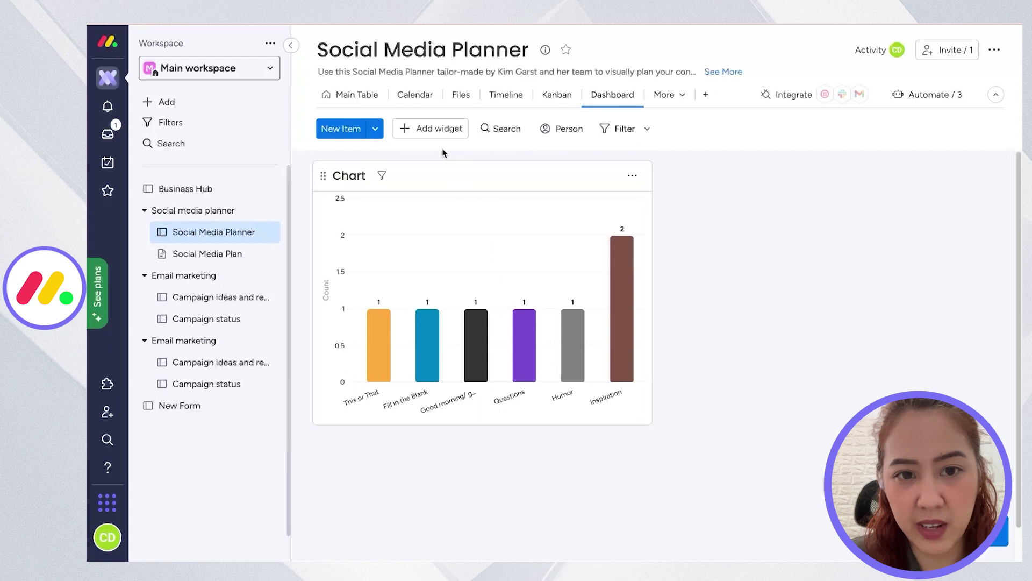
pyautogui.click(444, 130)
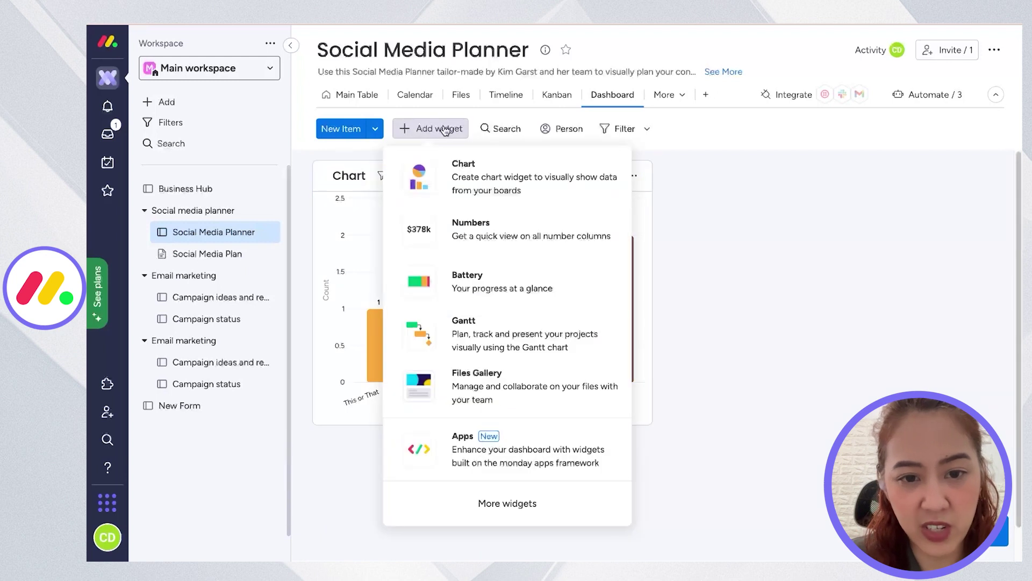
pyautogui.click(501, 280)
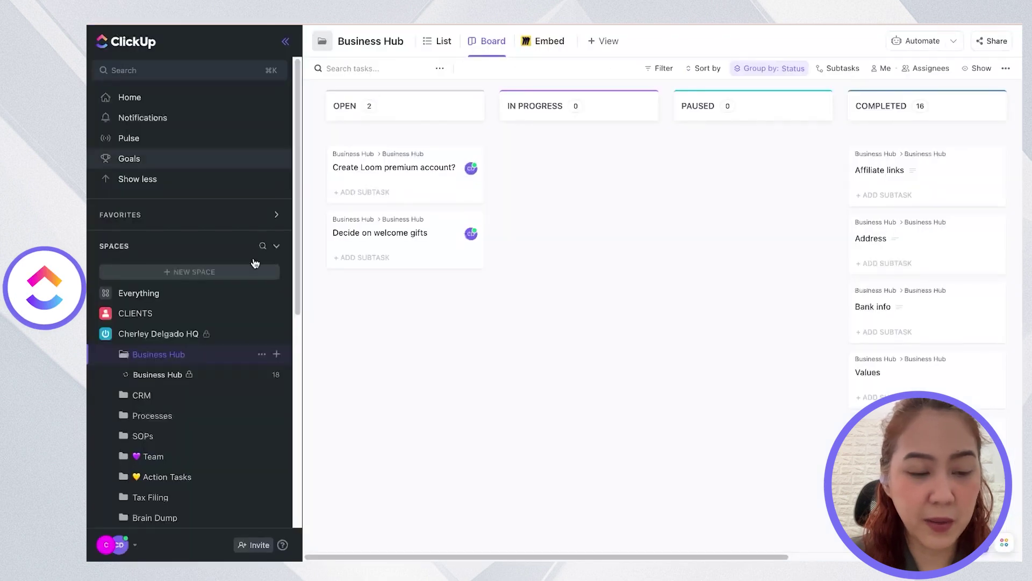
pyautogui.scroll(-5, 179, 434)
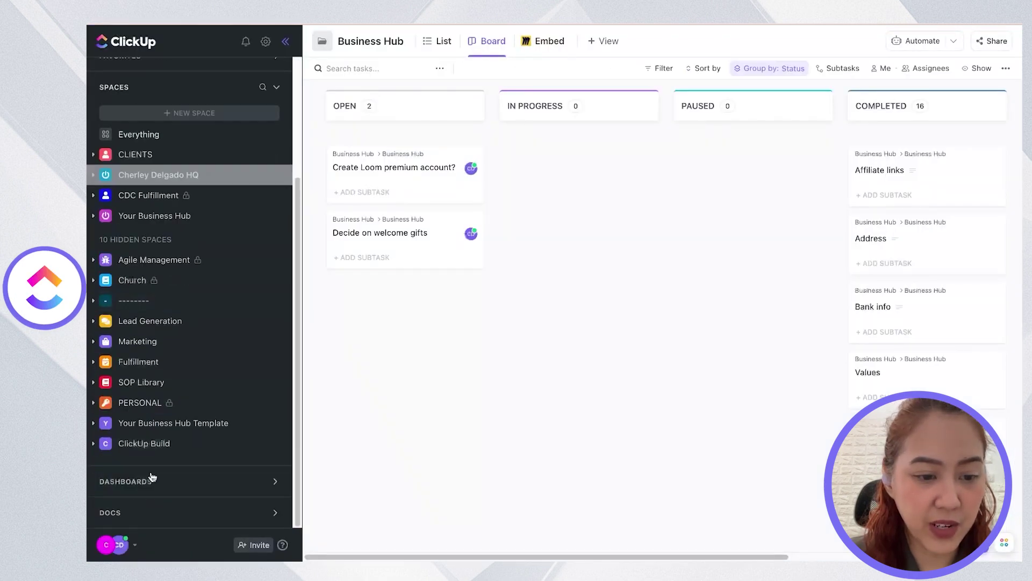
# Expand Dashboards and create private dashboard Dashboard1 under My Private Dashboards.
pyautogui.click(152, 477)
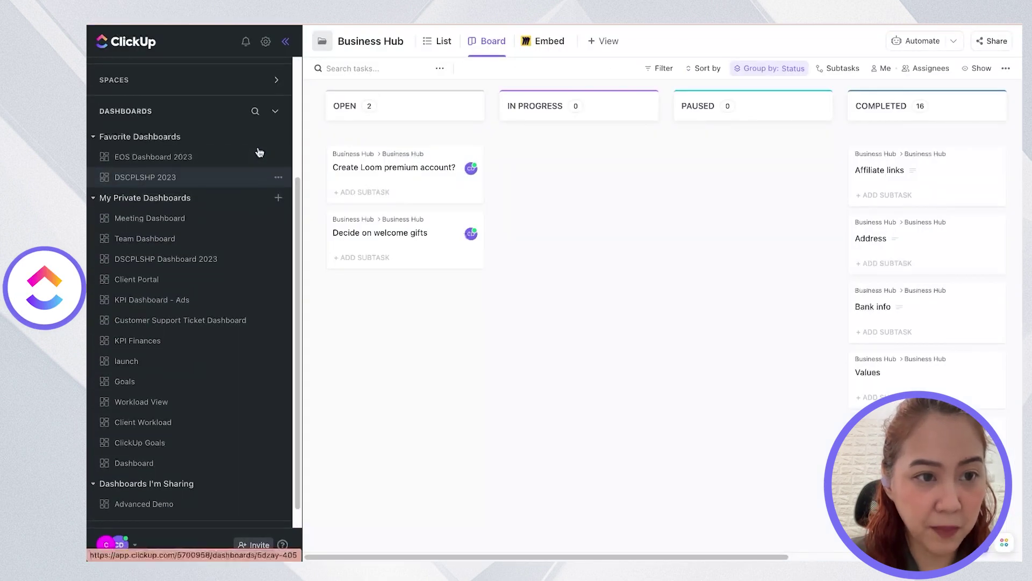
pyautogui.click(180, 112)
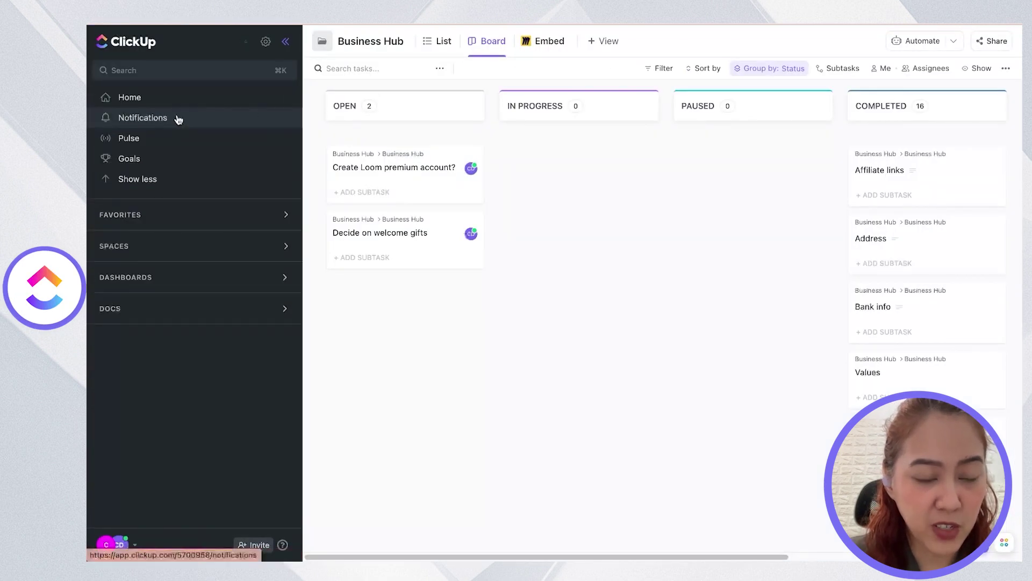
pyautogui.click(158, 280)
pyautogui.scroll(-4, 170, 400)
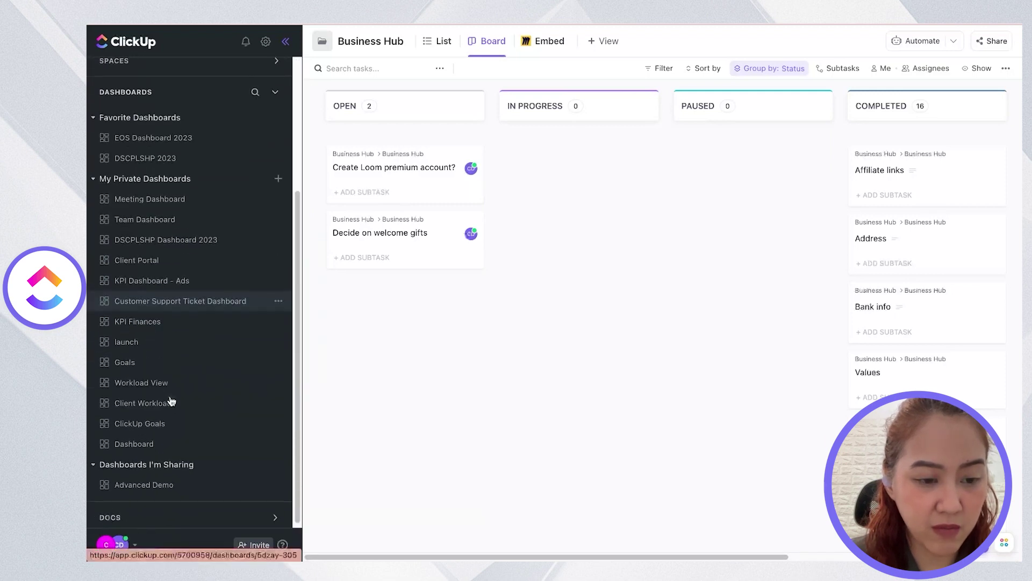
pyautogui.click(275, 175)
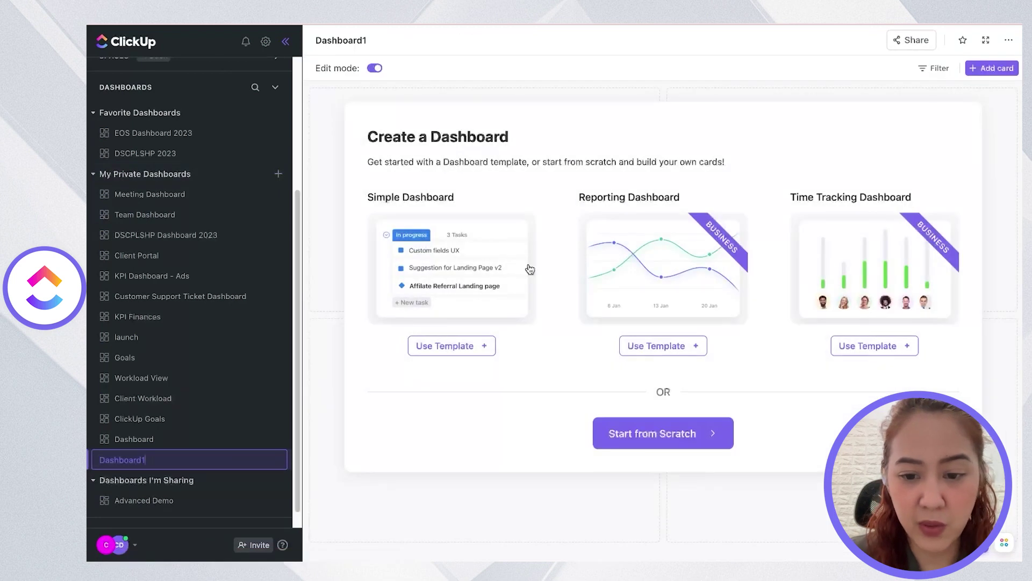
pyautogui.click(674, 430)
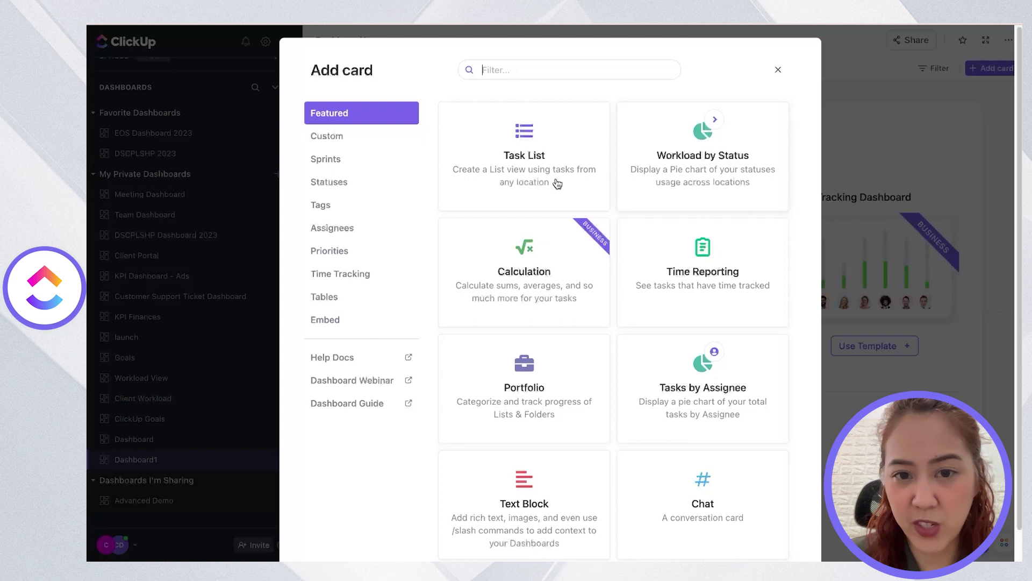
pyautogui.click(693, 161)
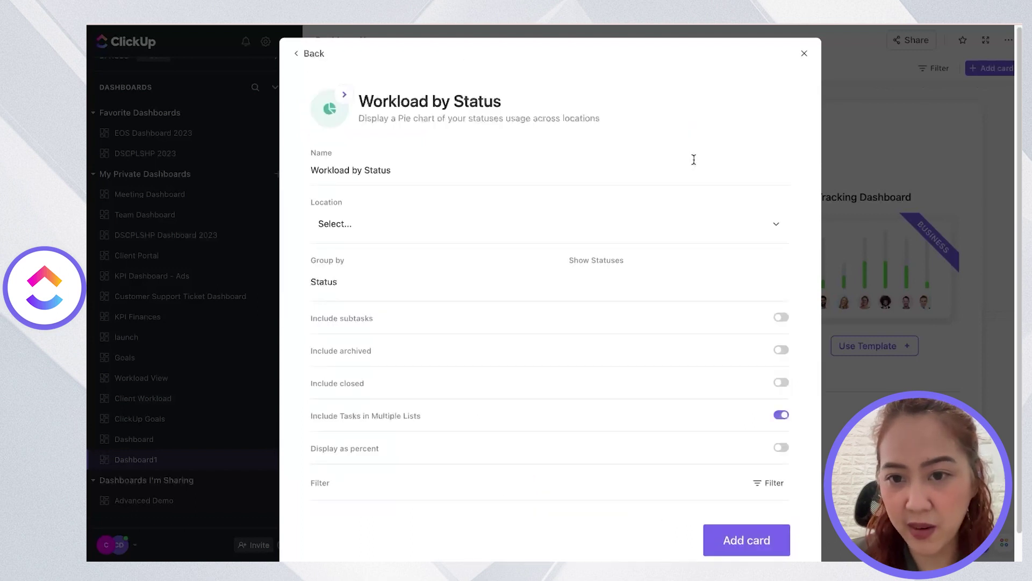
pyautogui.click(344, 231)
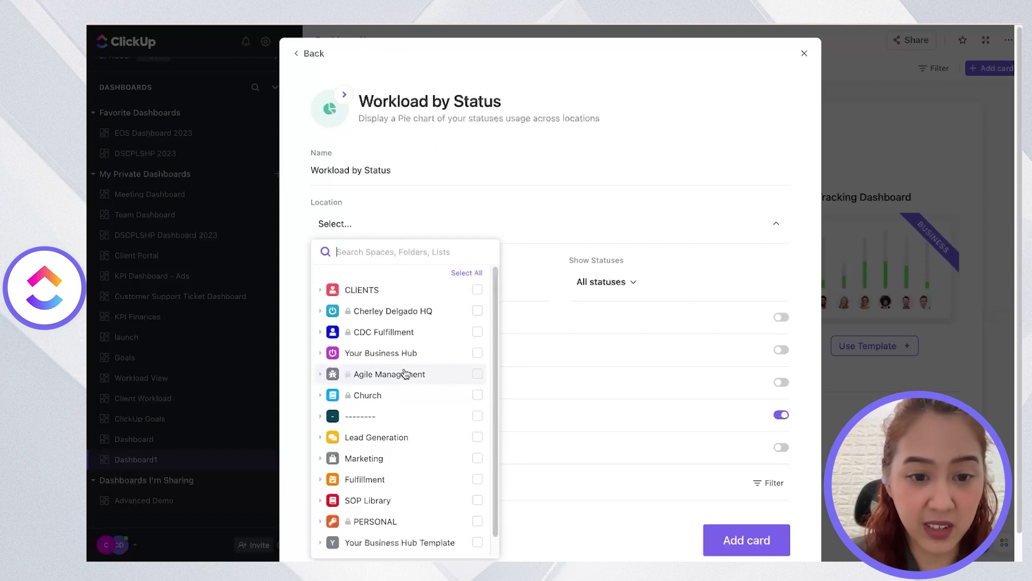
pyautogui.click(480, 291)
pyautogui.click(471, 273)
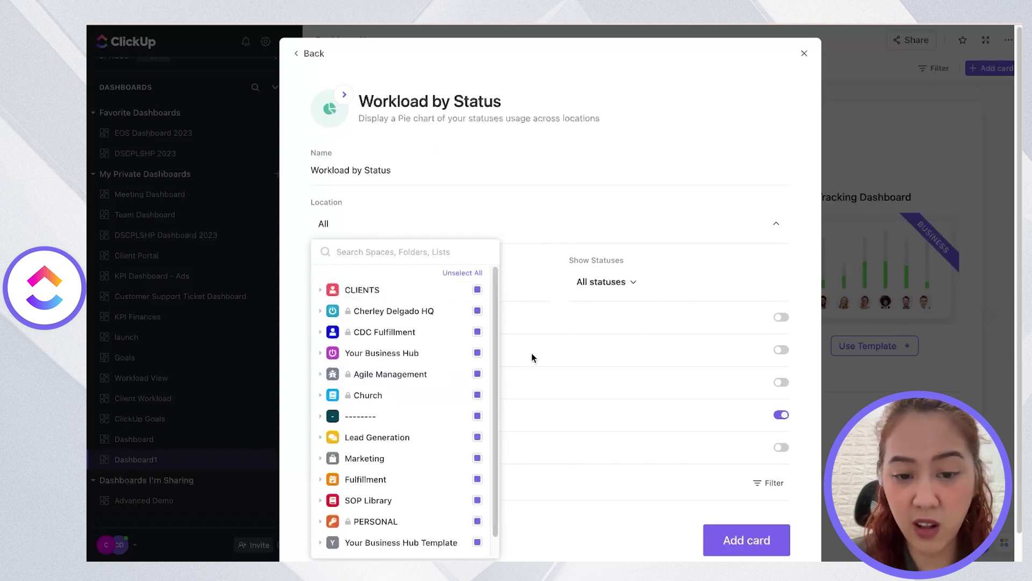
pyautogui.scroll(-1, 476, 519)
pyautogui.click(566, 511)
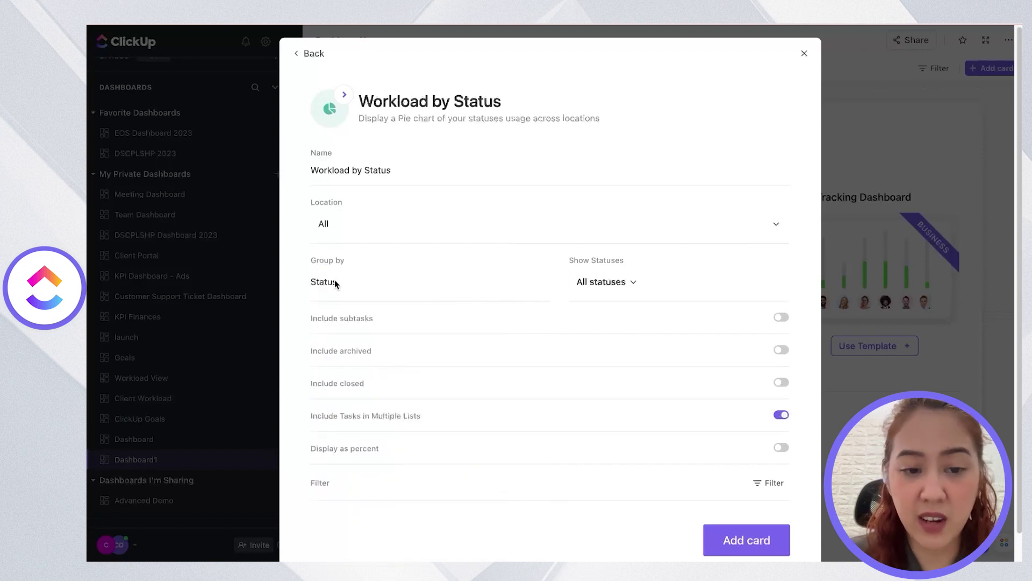
pyautogui.click(627, 285)
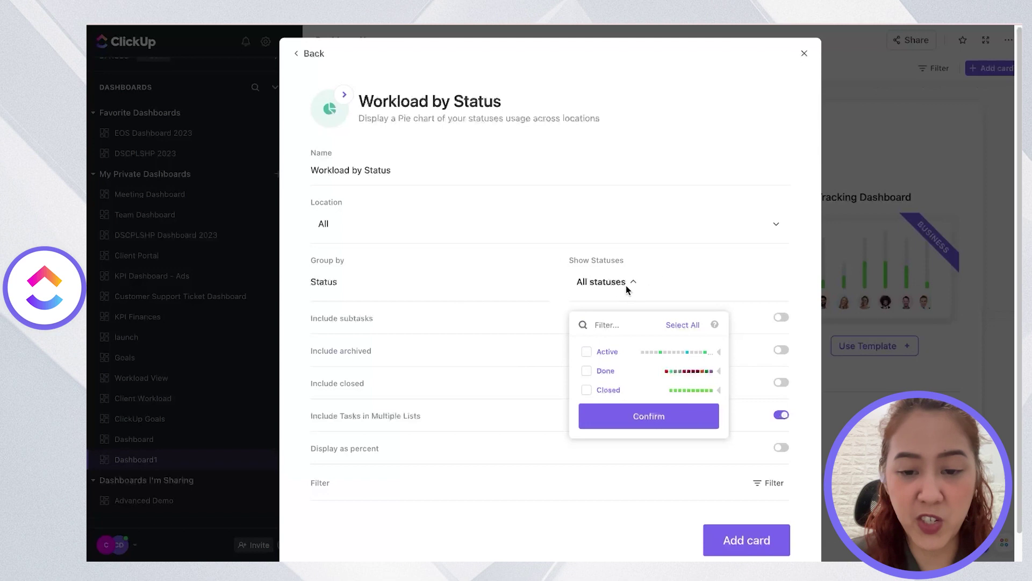
pyautogui.click(678, 269)
pyautogui.scroll(-1, 741, 328)
pyautogui.click(781, 354)
pyautogui.scroll(1, 793, 115)
pyautogui.click(807, 53)
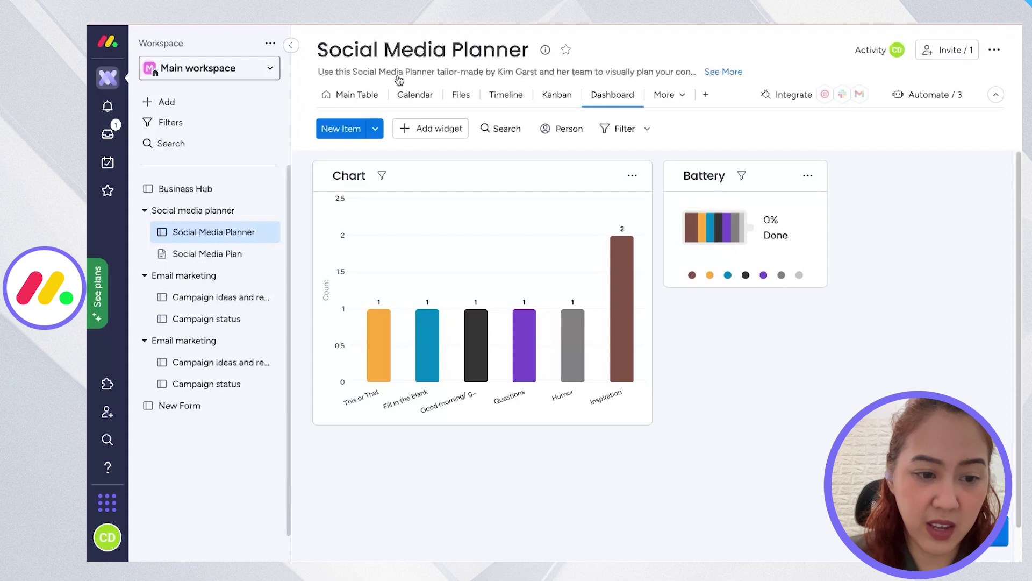
# Open the New Form board and view its form and submitted responses.
pyautogui.click(166, 410)
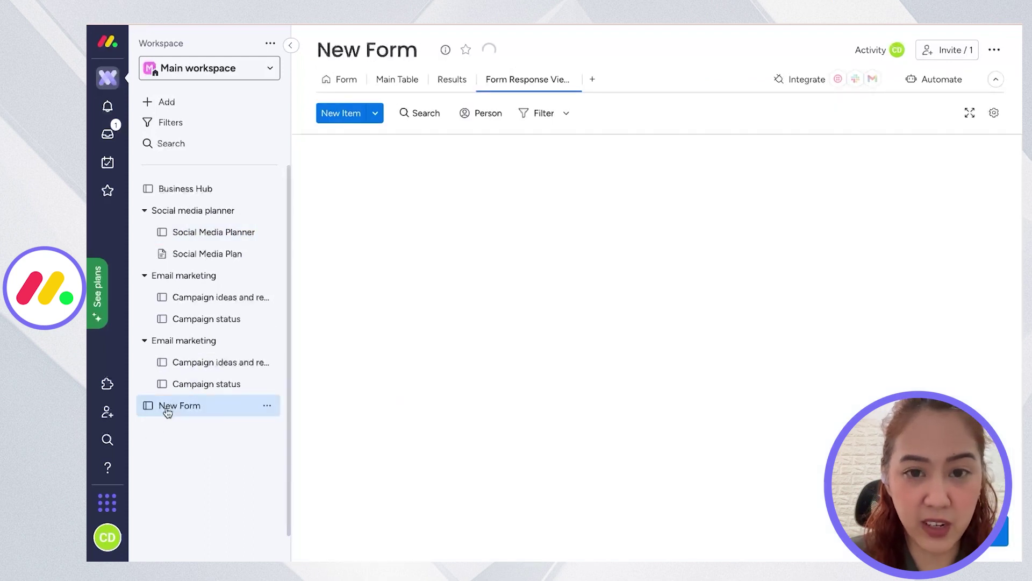
pyautogui.click(346, 81)
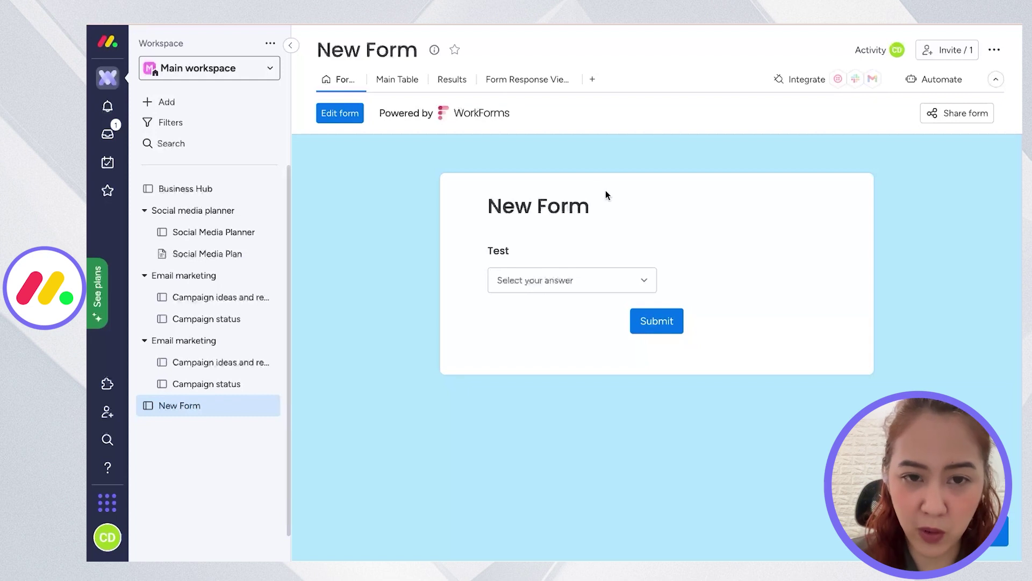
pyautogui.click(517, 81)
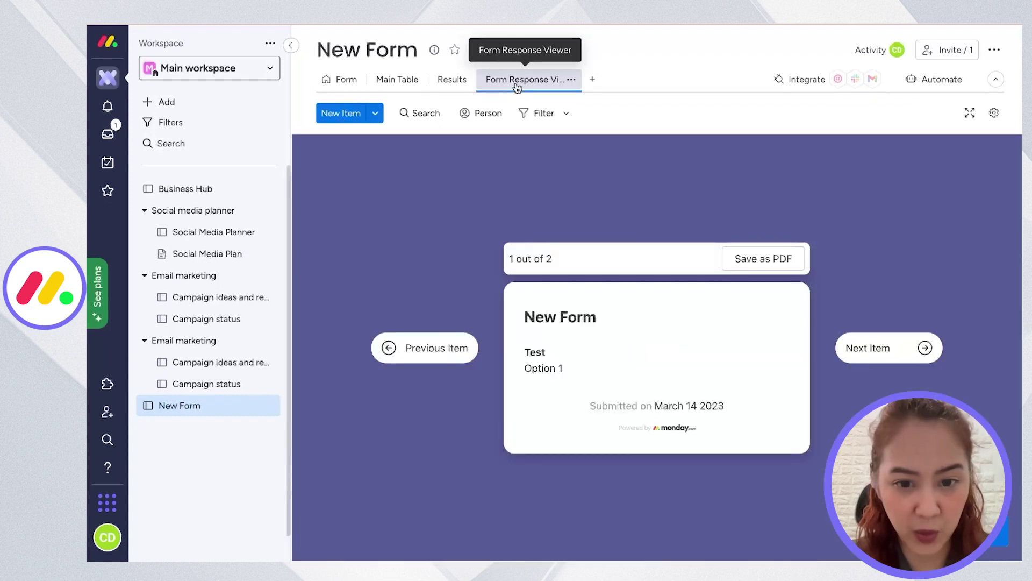
# Page between the two form responses, then view the Results summary and Main Table.
pyautogui.click(928, 358)
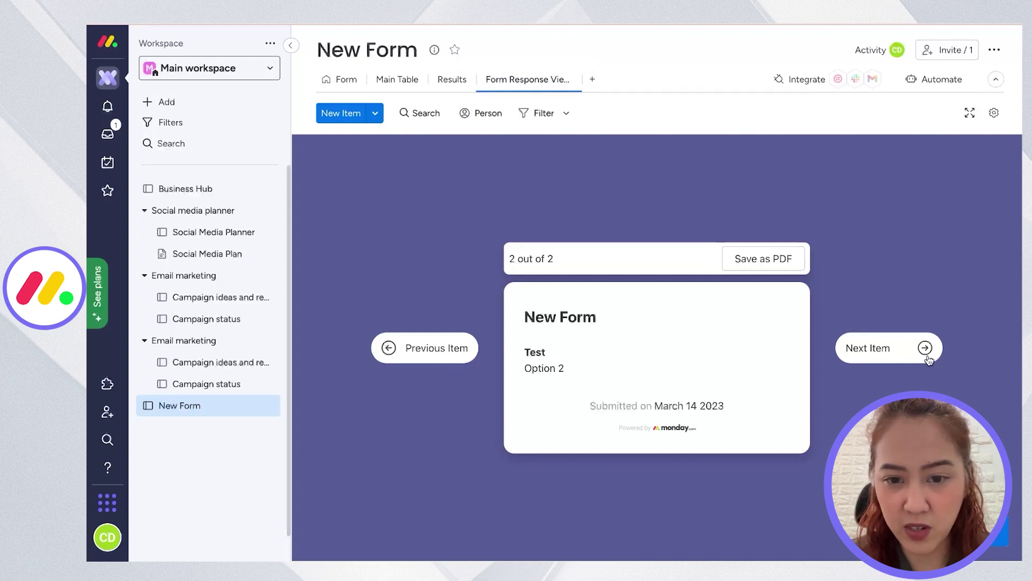
pyautogui.click(928, 357)
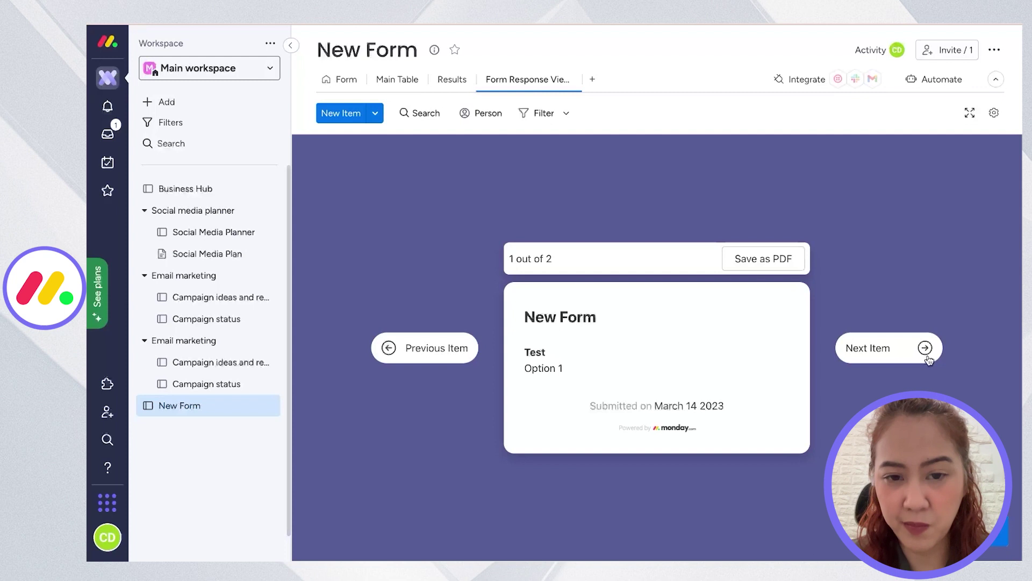
pyautogui.click(927, 351)
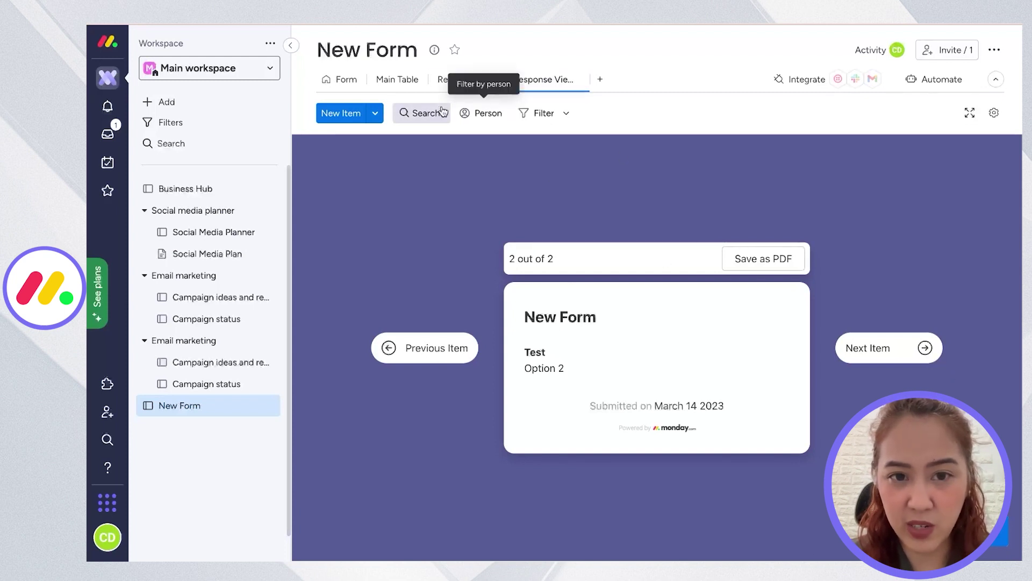
pyautogui.click(451, 79)
pyautogui.click(405, 81)
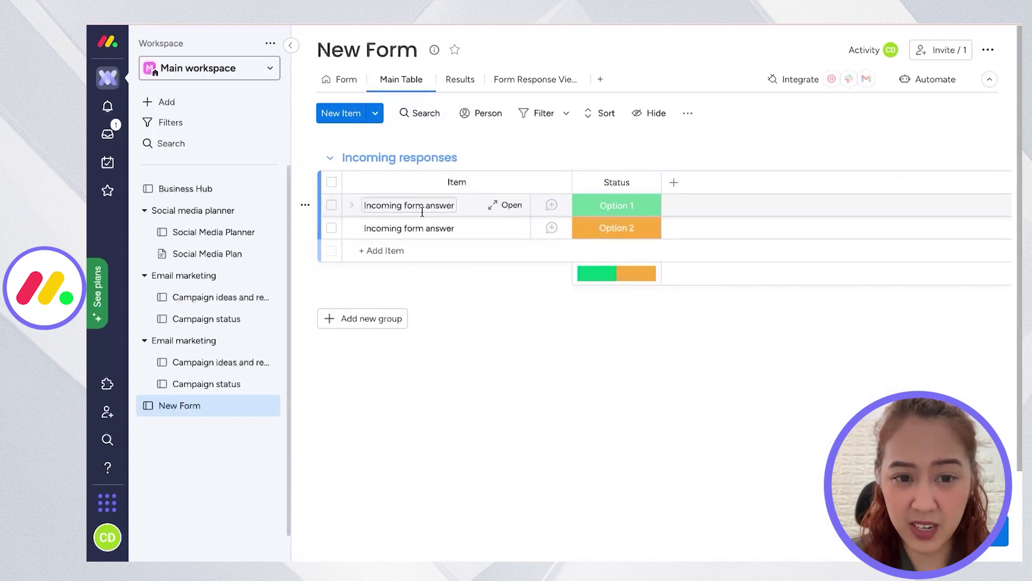
# Inspect the first response's details and the form, then return to the Main Table.
pyautogui.click(508, 206)
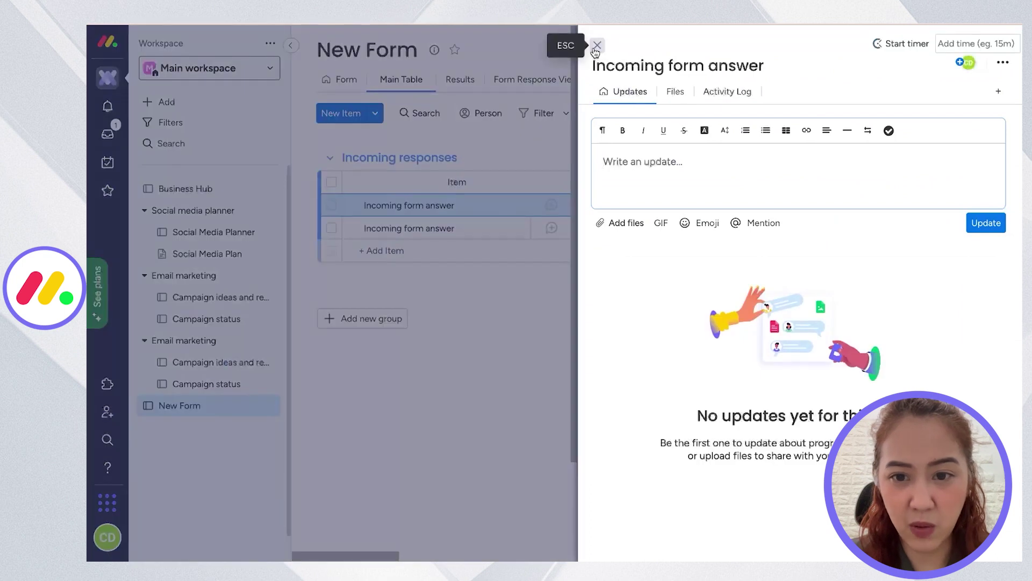
pyautogui.click(596, 46)
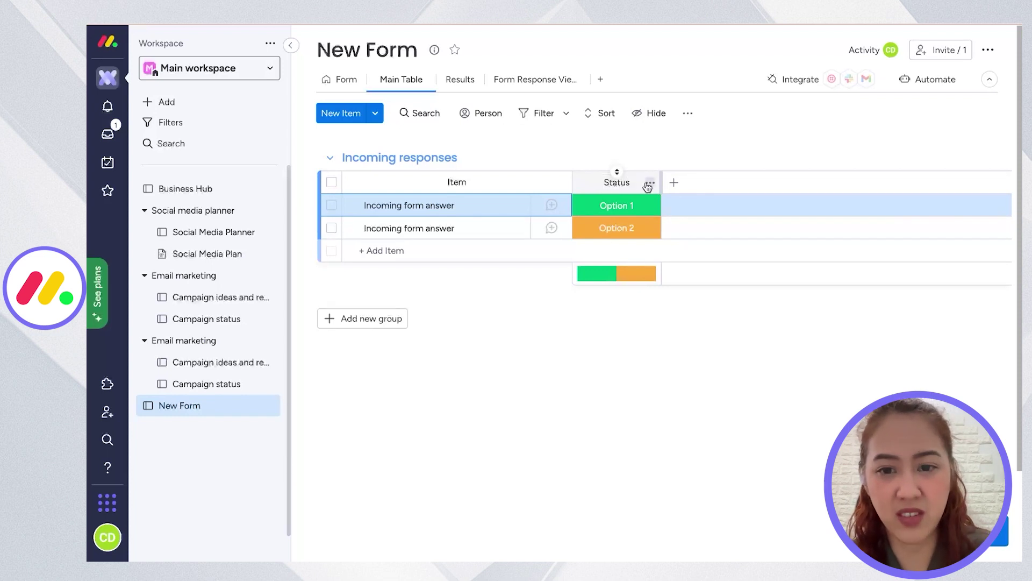
pyautogui.click(625, 183)
pyautogui.click(341, 79)
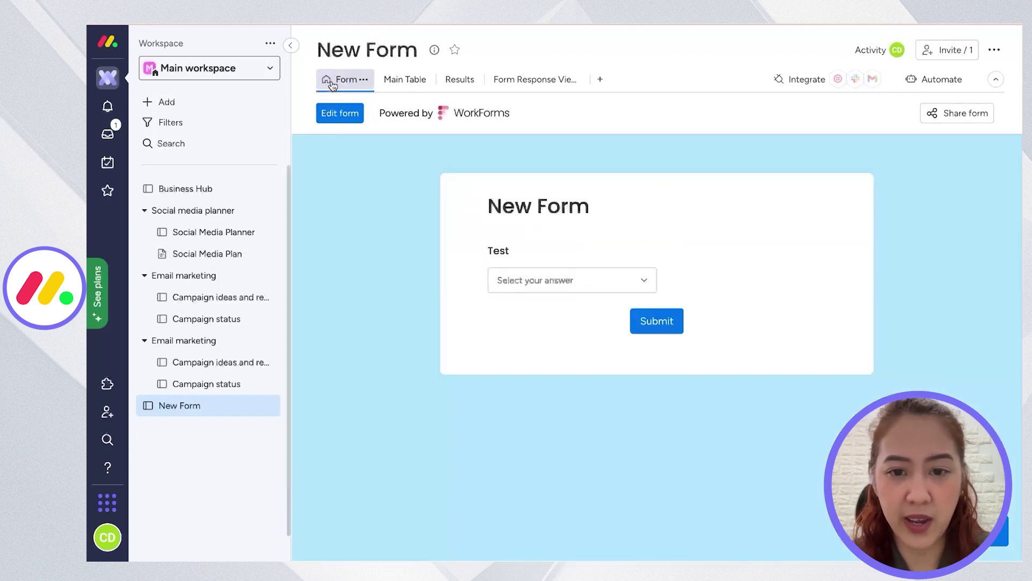
pyautogui.click(395, 81)
# Rename the Status column to Test.
pyautogui.click(625, 183)
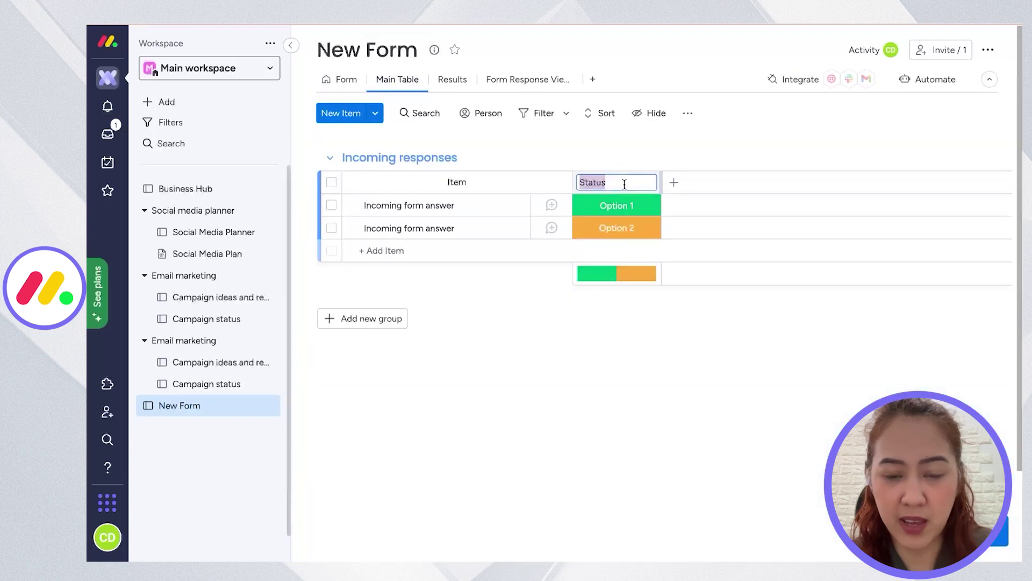
pyautogui.write('Text')
pyautogui.hotkey('ctrl', 'a')
pyautogui.write('Test')
pyautogui.press('Return')
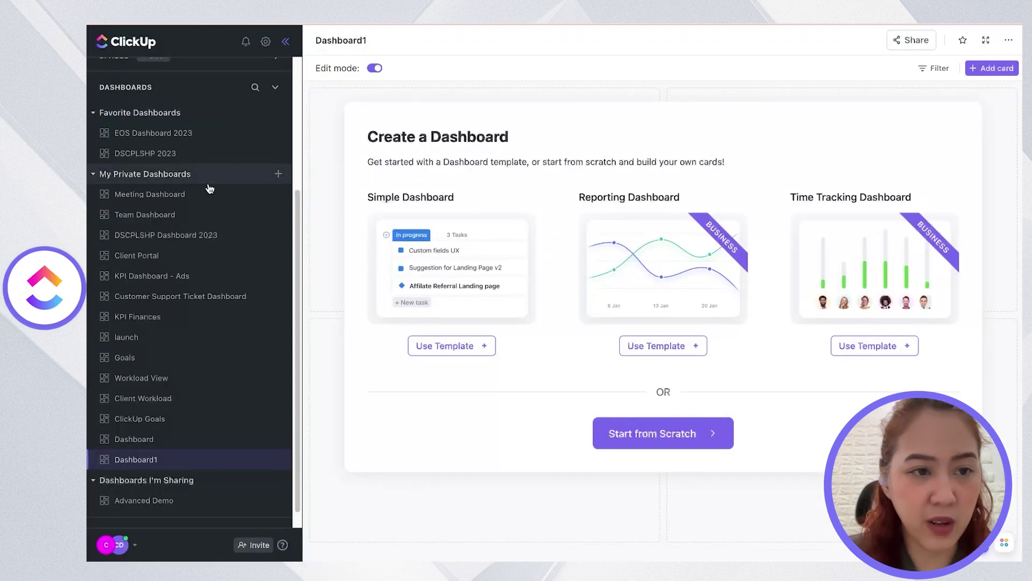
# Add the 'Add to ClickUp?' and 'ClickUp Role' fields to the List's form.
pyautogui.scroll(4, 209, 192)
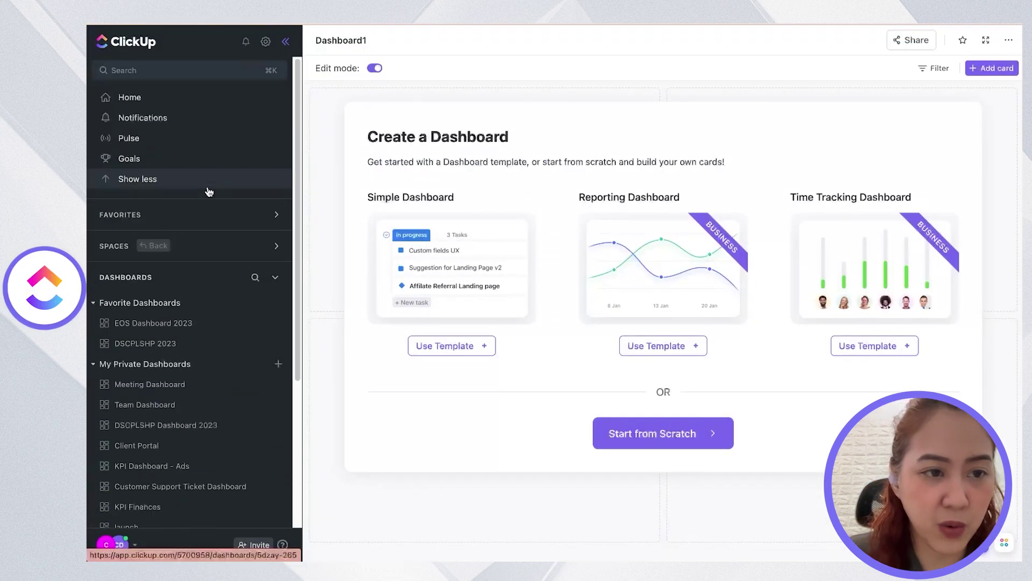
pyautogui.click(155, 245)
pyautogui.moveTo(396, 492); pyautogui.dragTo(654, 278)
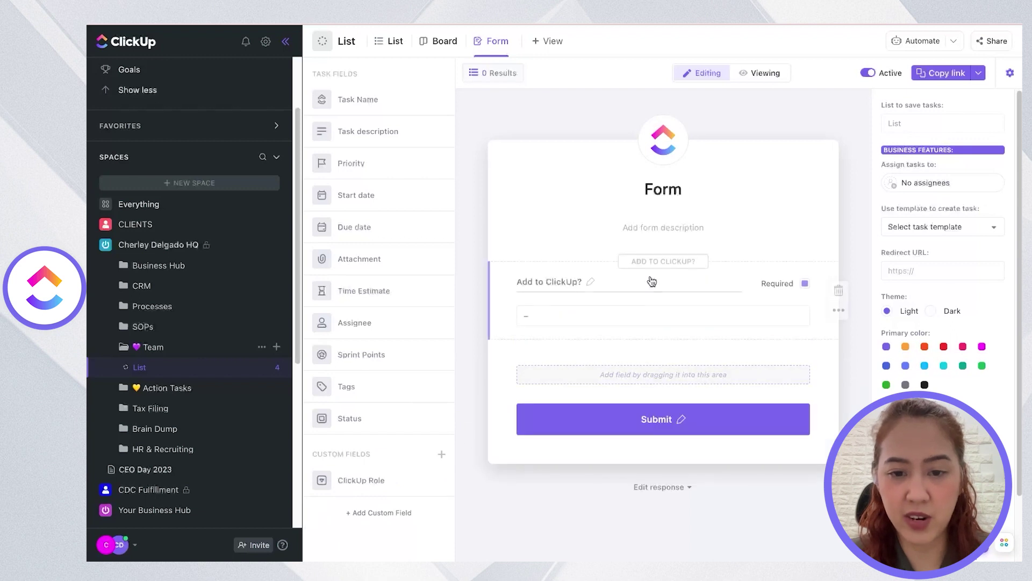
pyautogui.moveTo(358, 481); pyautogui.dragTo(586, 336)
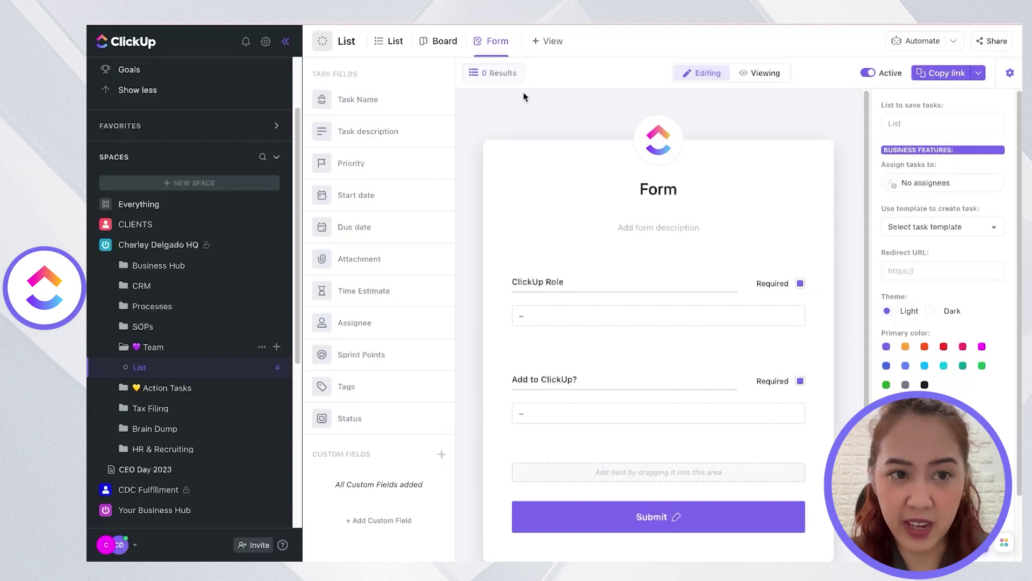
pyautogui.click(285, 41)
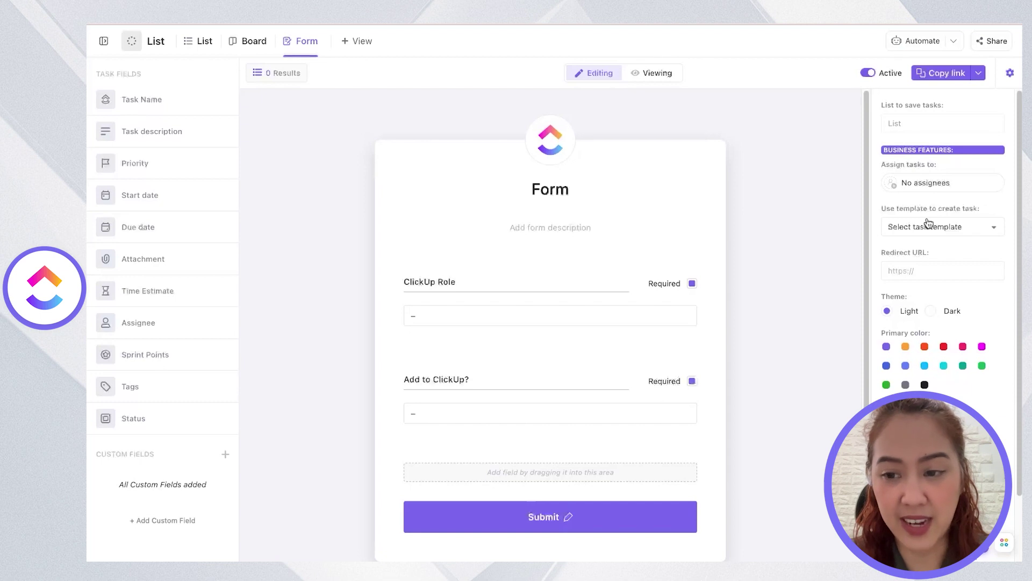
# Show the List's four To Do tasks with their ClickUp Role and Add-to-ClickUp answers.
pyautogui.scroll(-1, 924, 336)
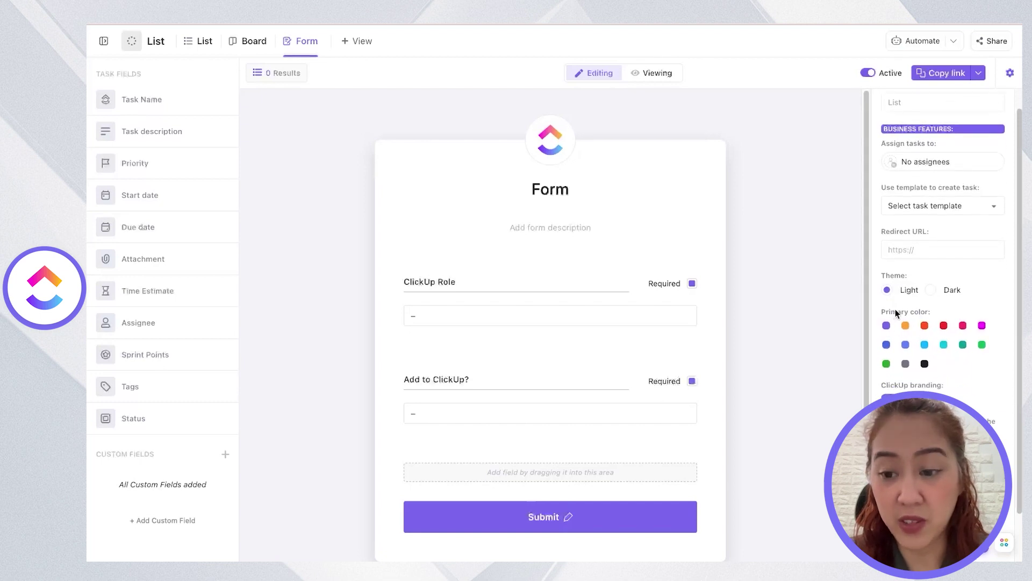
pyautogui.scroll(-1, 911, 322)
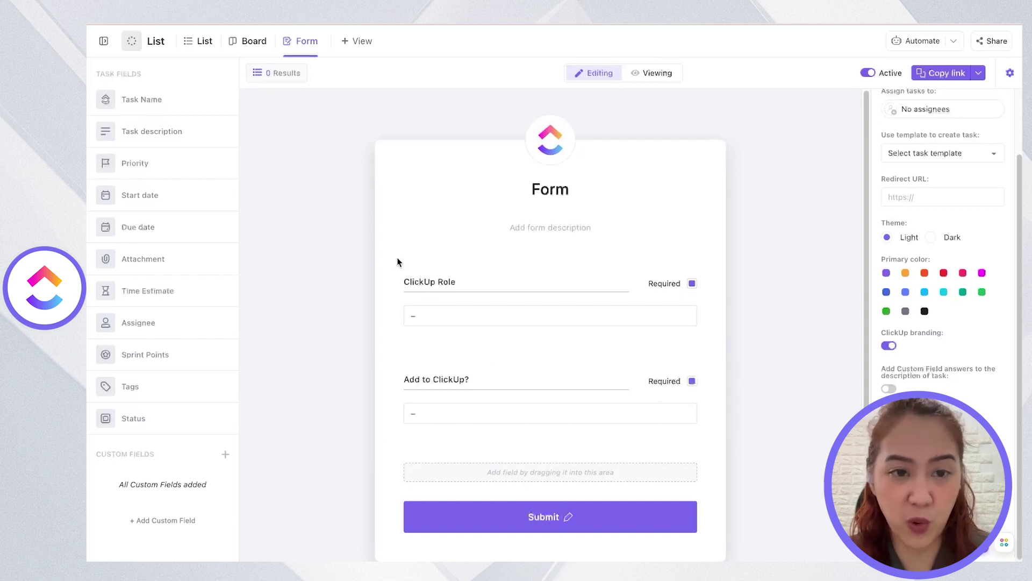
pyautogui.click(190, 42)
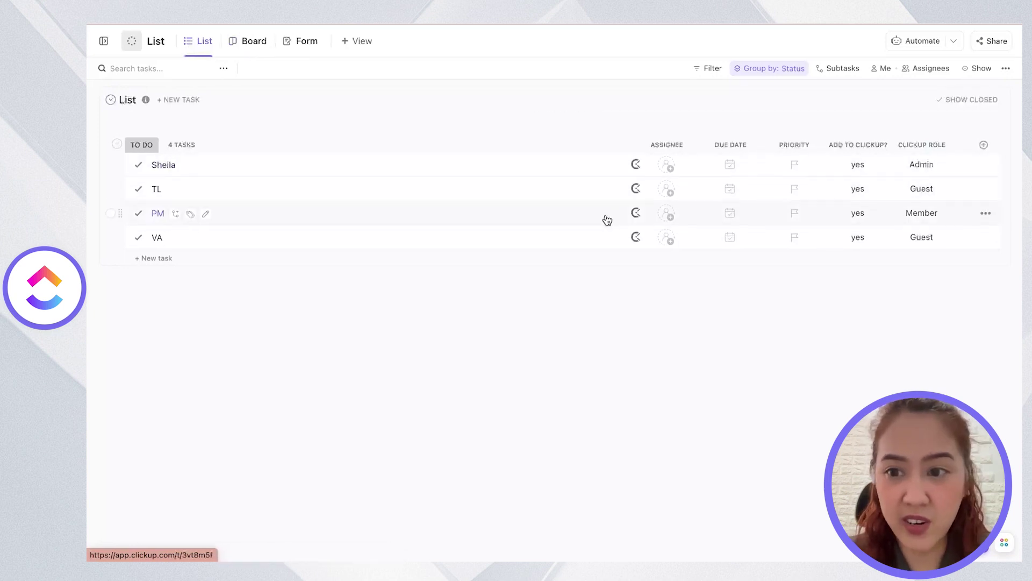
# Switch ClickUp back to the List's Form view.
pyautogui.click(300, 42)
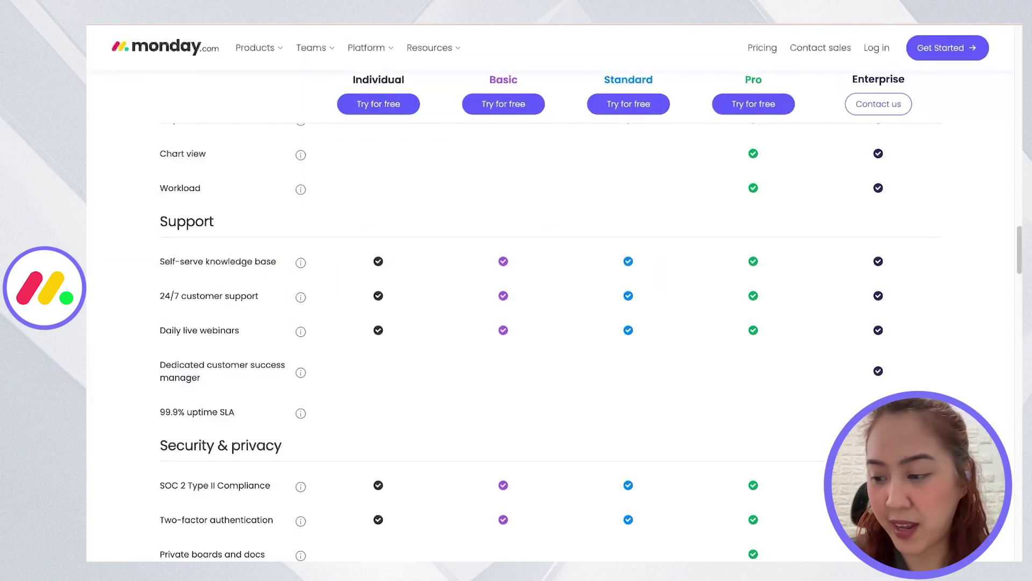
pyautogui.scroll(15, 503, 163)
pyautogui.scroll(20, 502, 163)
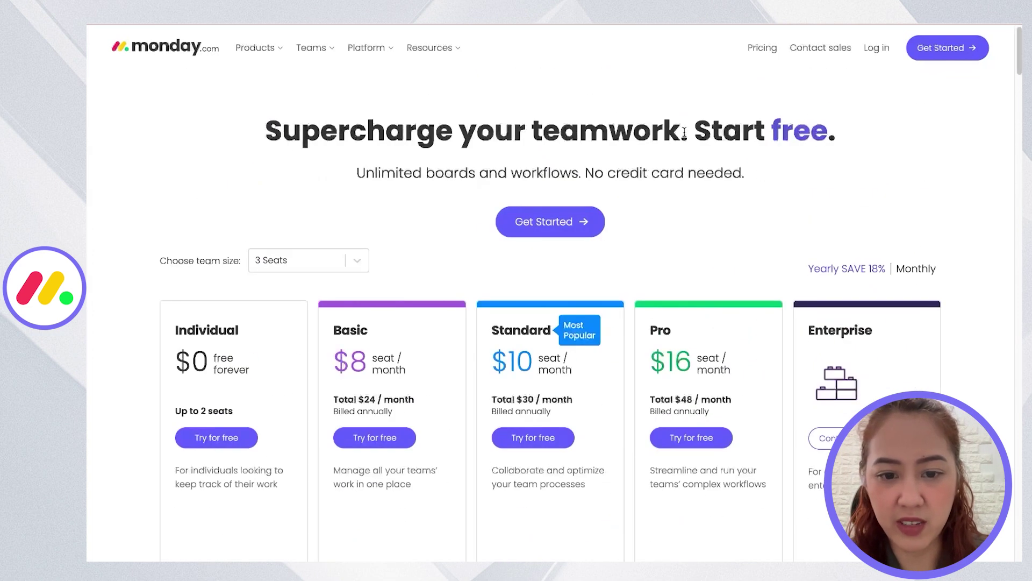
pyautogui.scroll(-3, 684, 136)
pyautogui.scroll(-5, 684, 136)
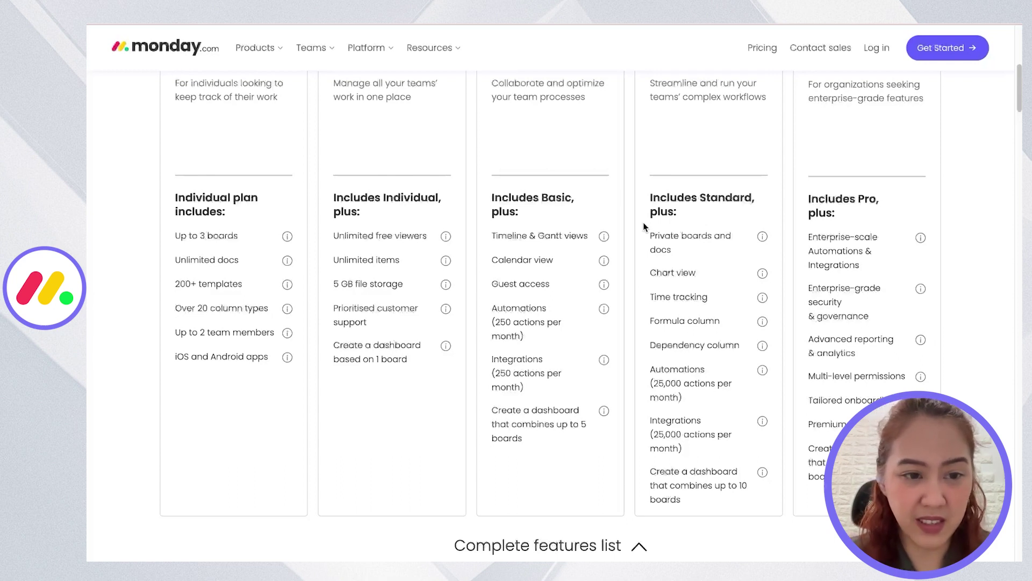
pyautogui.scroll(6, 371, 244)
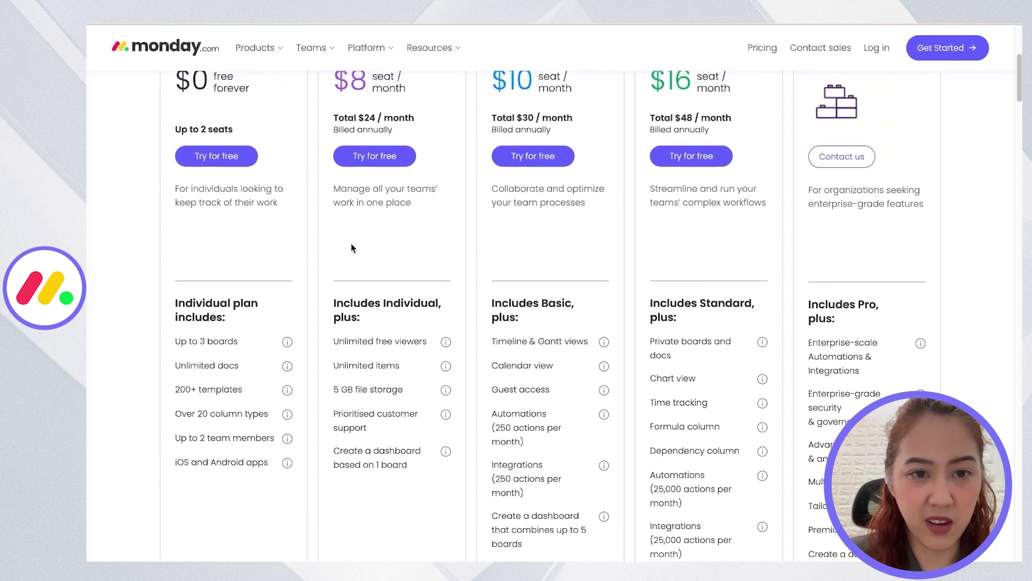
pyautogui.scroll(-6, 352, 248)
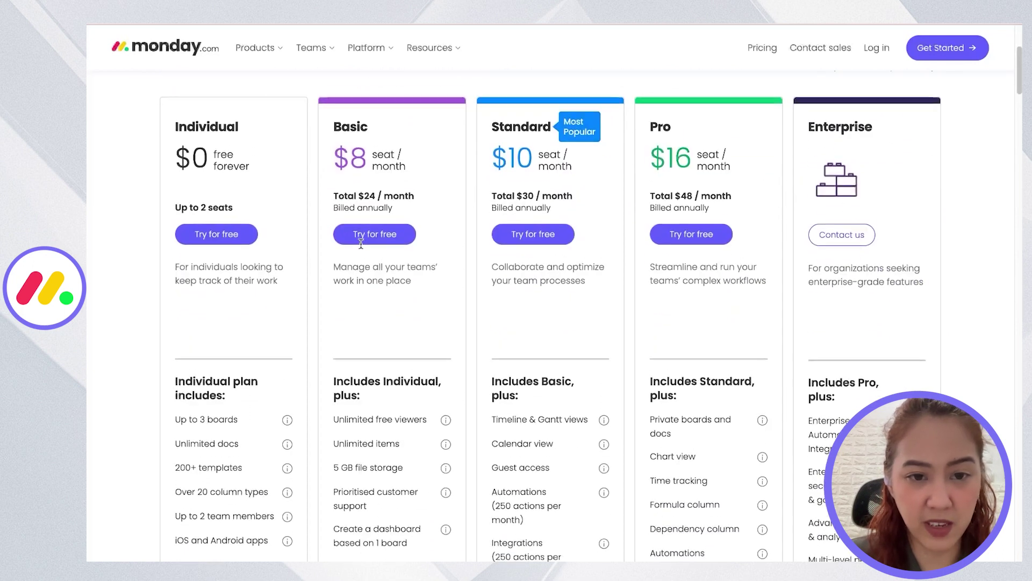
pyautogui.scroll(-2, 361, 243)
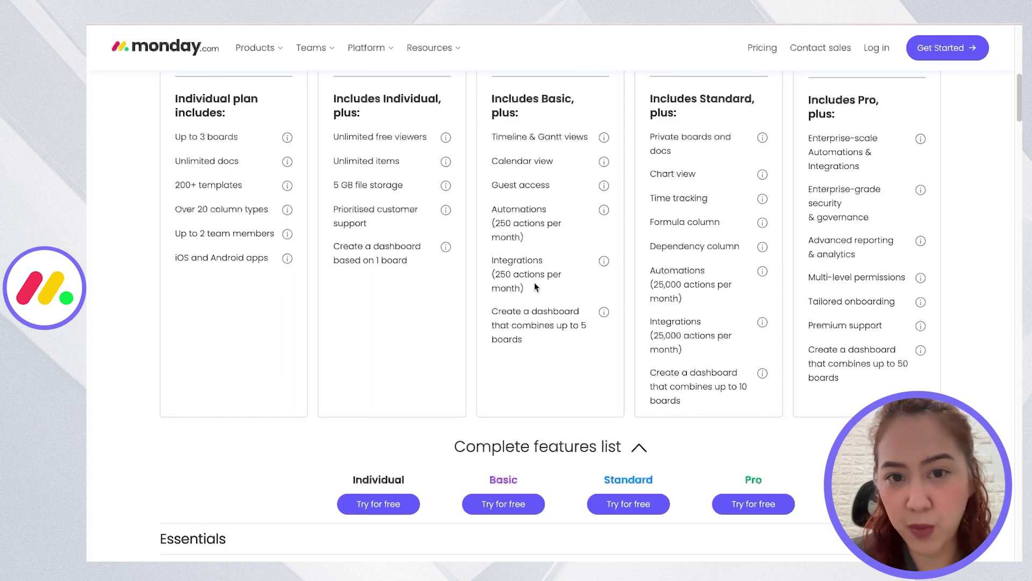
pyautogui.scroll(5, 536, 287)
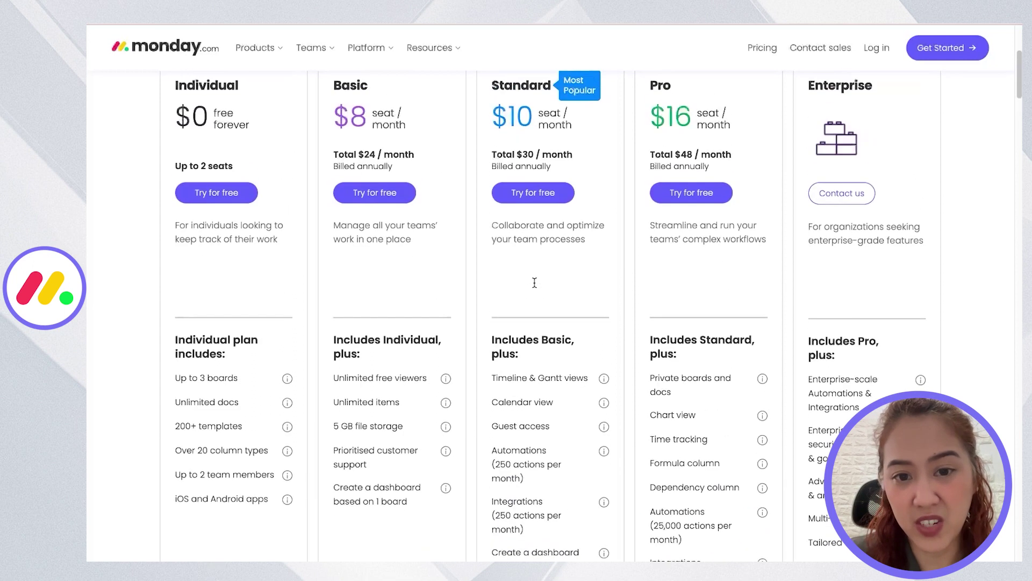
pyautogui.scroll(2, 536, 287)
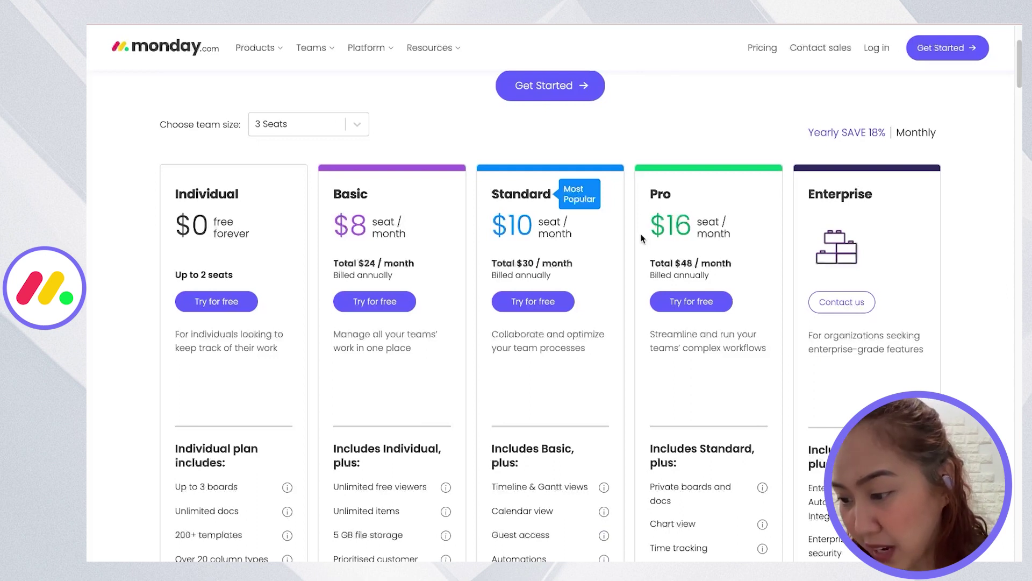
pyautogui.scroll(-4, 640, 233)
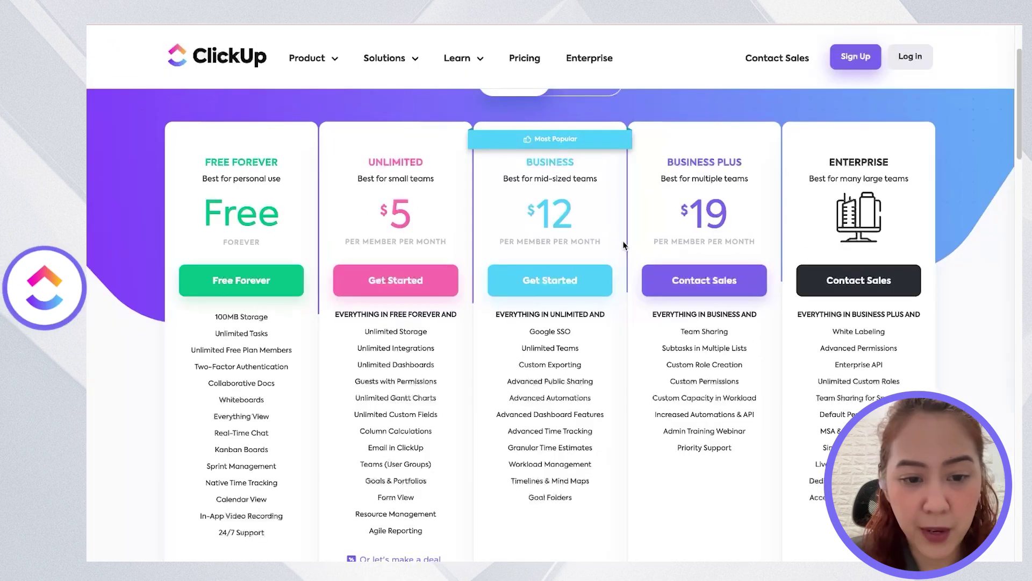
# Scroll through ClickUp's plan cards, from Free Forever to Enterprise with Google SSO and White Labeling.
pyautogui.scroll(-2, 624, 246)
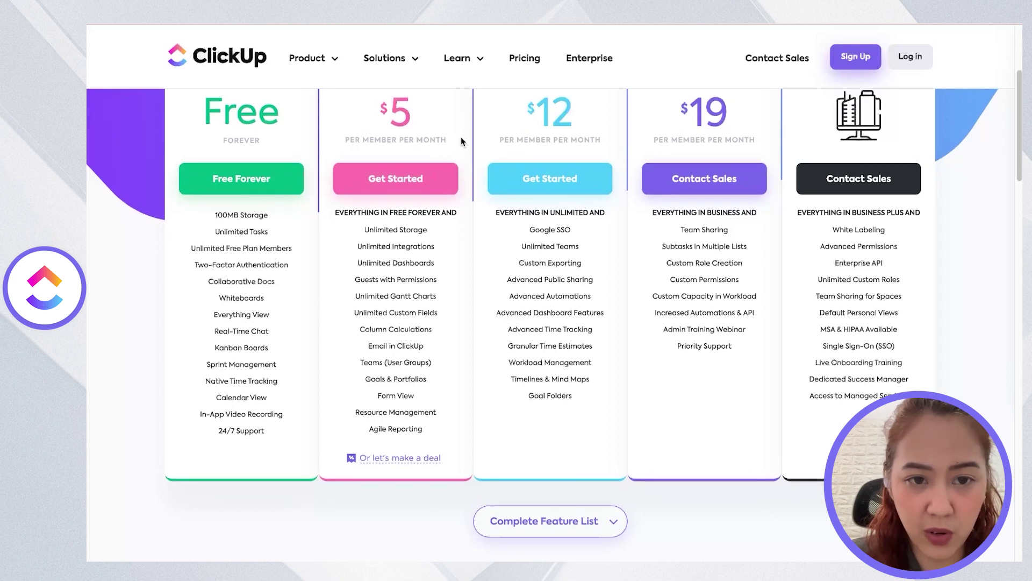
pyautogui.scroll(1, 461, 141)
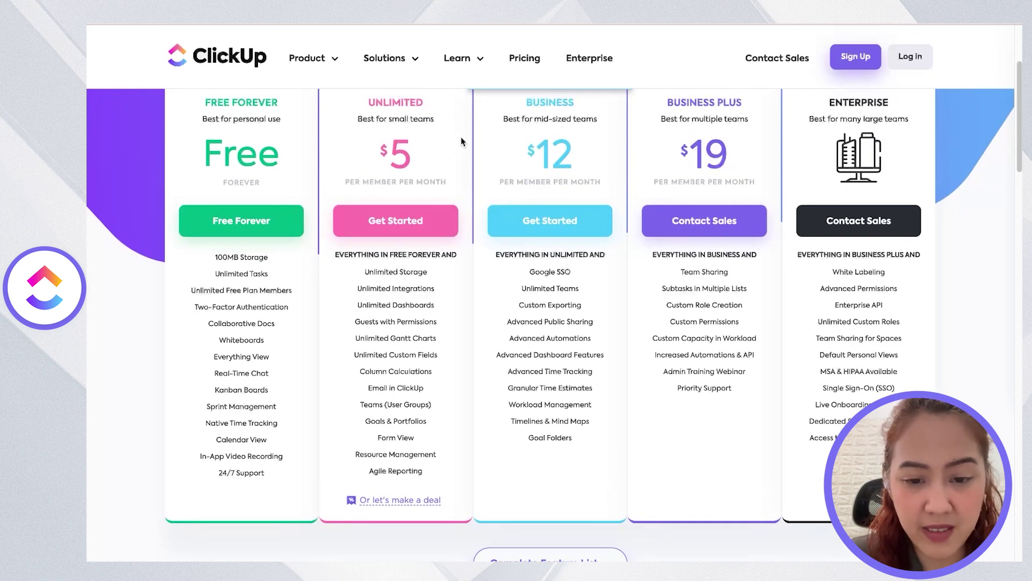